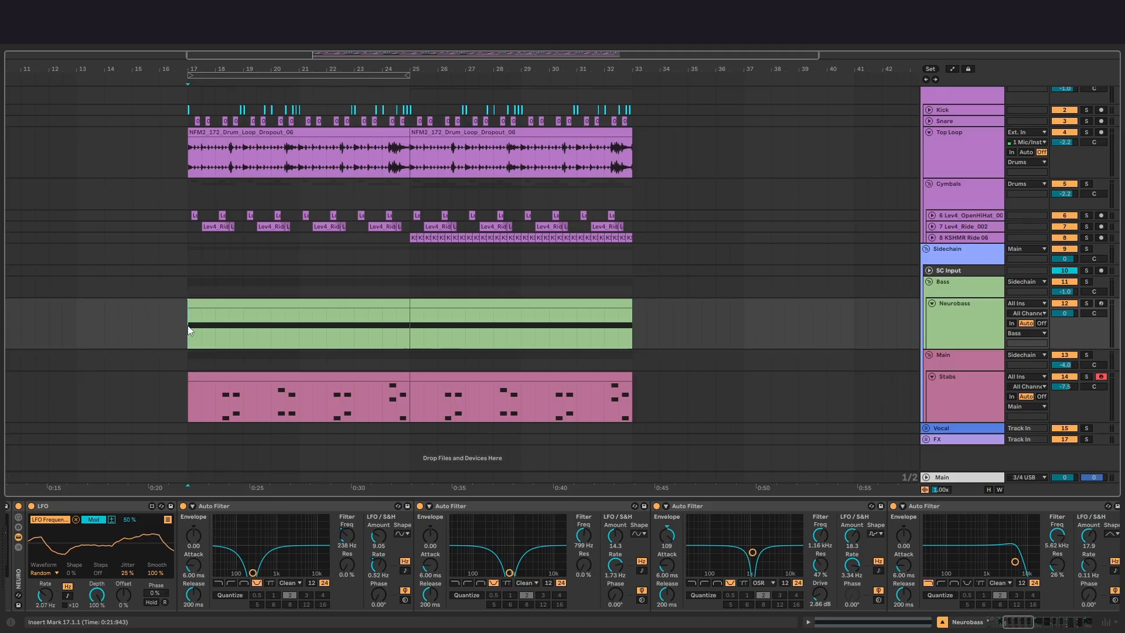
Step: Play the soloed Neurobass track and examine its device chain from the NEURO rack through Saturator, EQ Eight and OTT
{"action": "scroll", "coordinate": [358, 570], "scroll_direction": "down", "scroll_amount": 3}
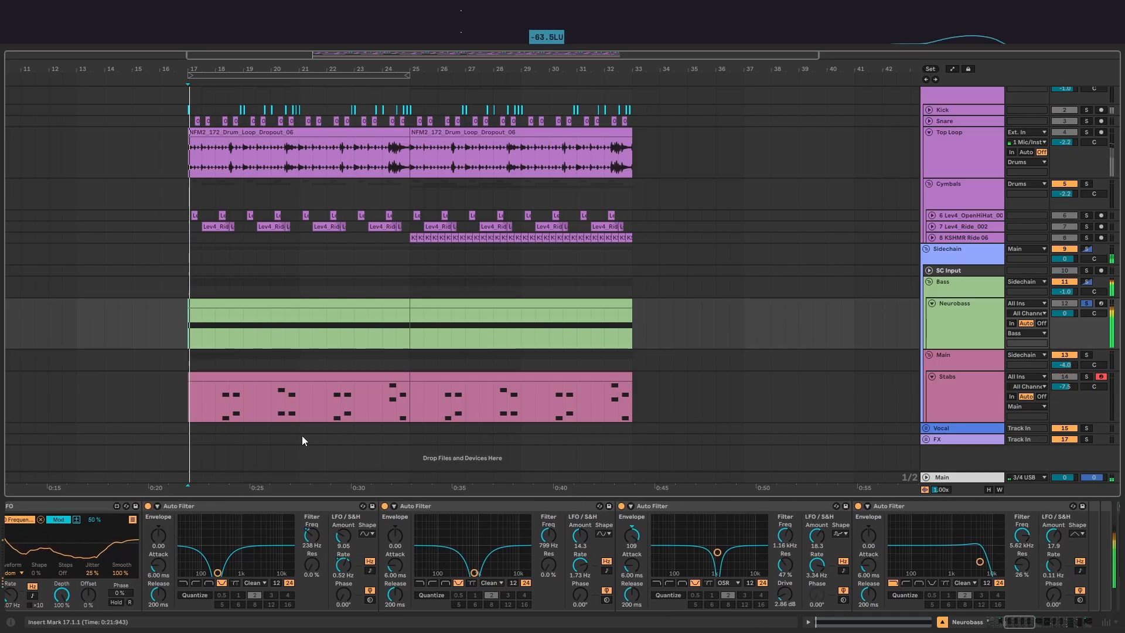
{"action": "key", "text": "space"}
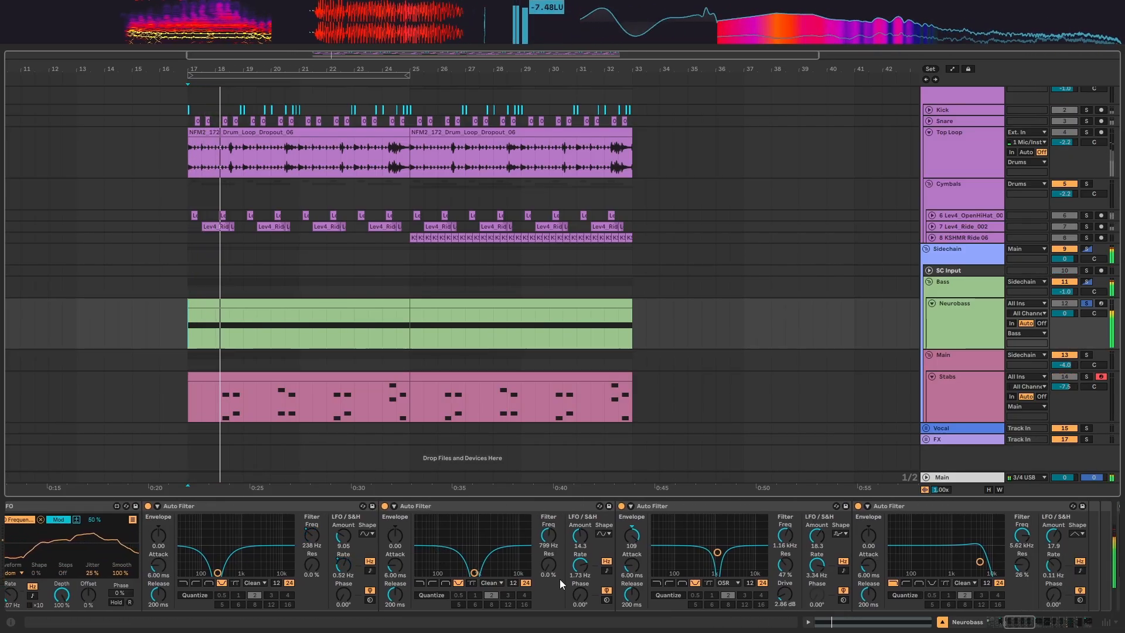
{"action": "key", "text": "space"}
{"action": "scroll", "coordinate": [509, 557], "scroll_direction": "down", "scroll_amount": 3}
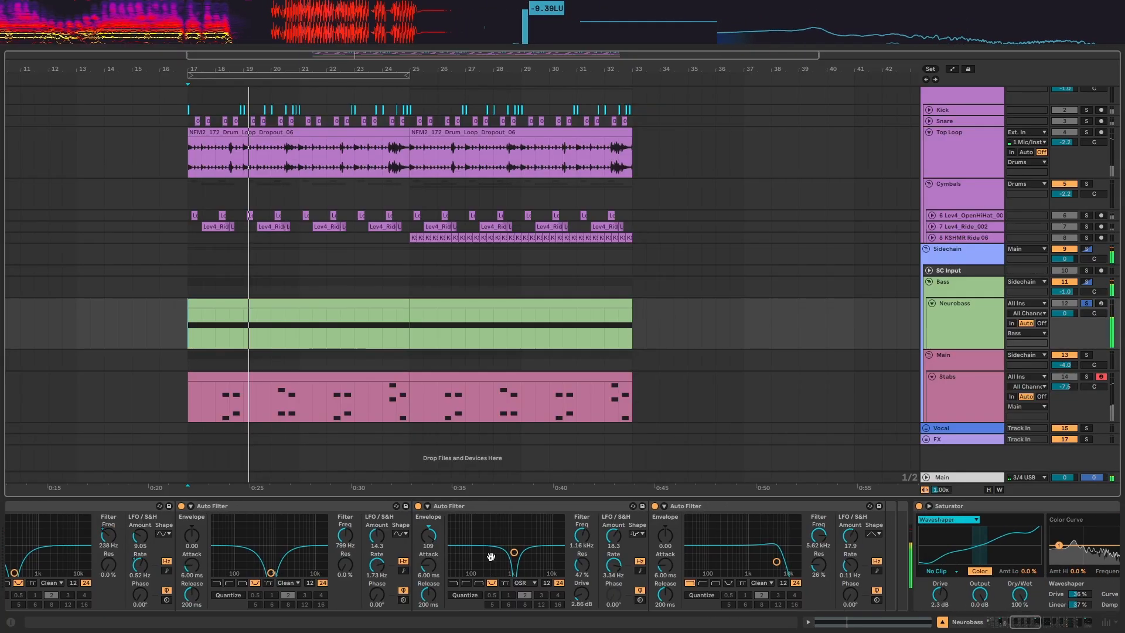
{"action": "scroll", "coordinate": [480, 557], "scroll_direction": "up", "scroll_amount": 4}
{"action": "scroll", "coordinate": [408, 556], "scroll_direction": "up", "scroll_amount": 3}
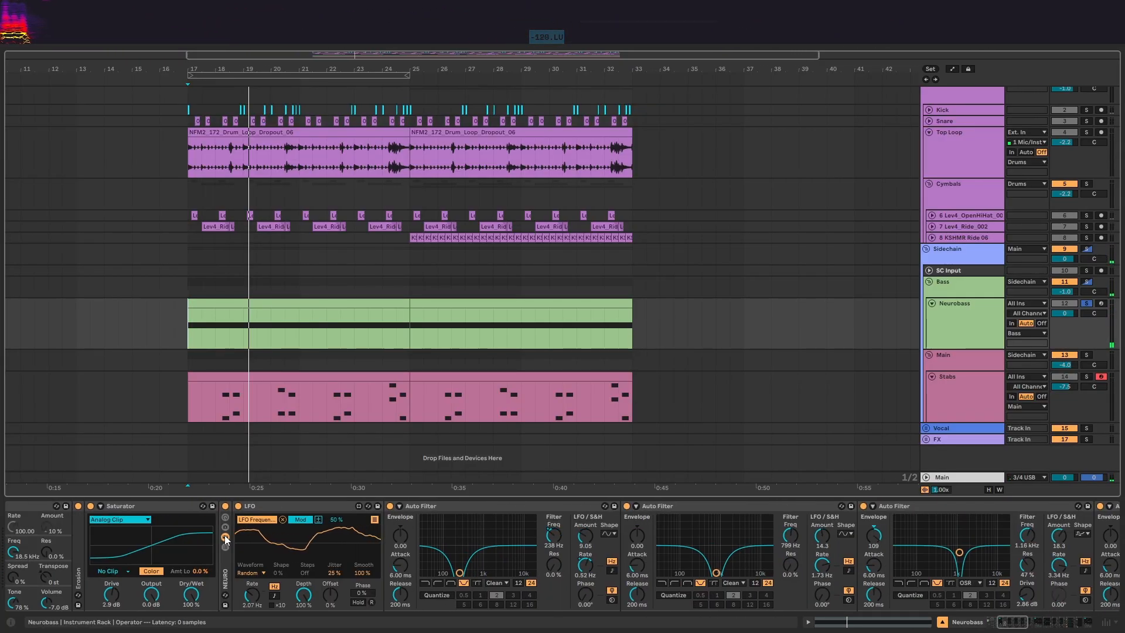
{"action": "scroll", "coordinate": [221, 551], "scroll_direction": "down", "scroll_amount": 6}
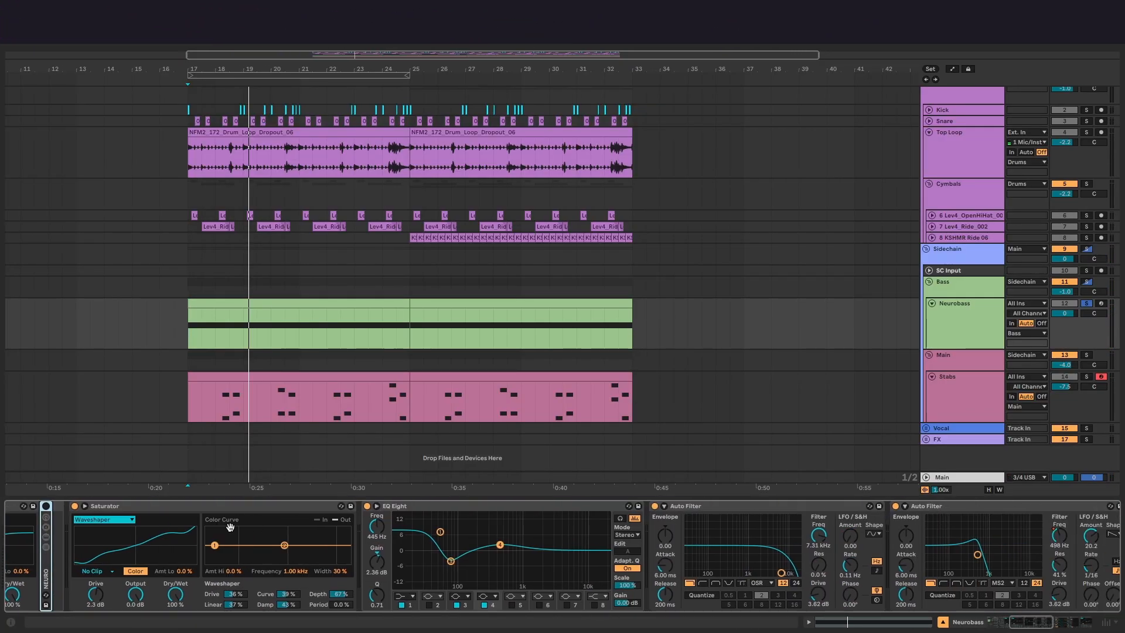
Step: Bypass the NEURO rack and the two Auto Filters after EQ Eight, and play the Neurobass from 17.1.1 without filtering
{"action": "left_click", "coordinate": [439, 506]}
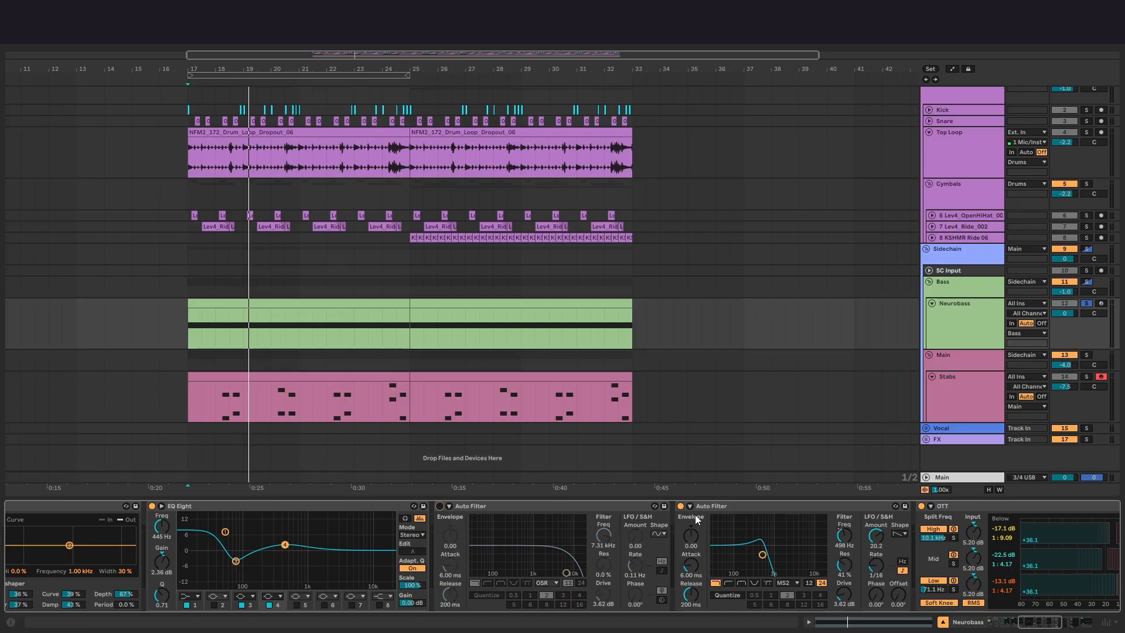
{"action": "left_click_drag", "start_coordinate": [361, 542], "coordinate": [803, 535]}
{"action": "key", "text": "space"}
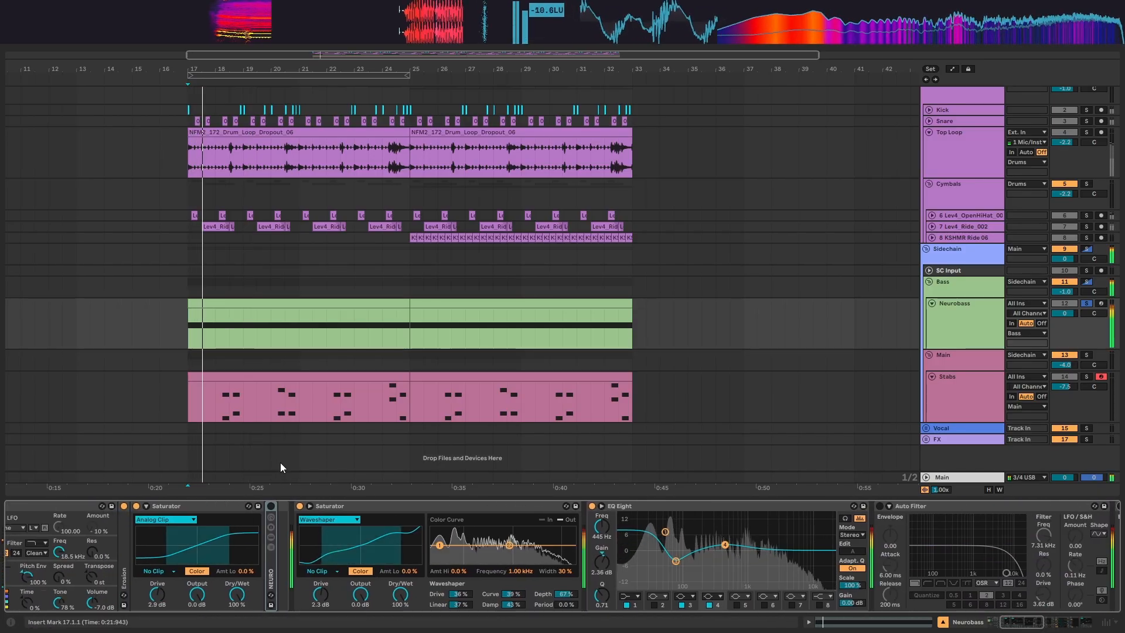
{"action": "left_click_drag", "start_coordinate": [289, 551], "coordinate": [490, 542]}
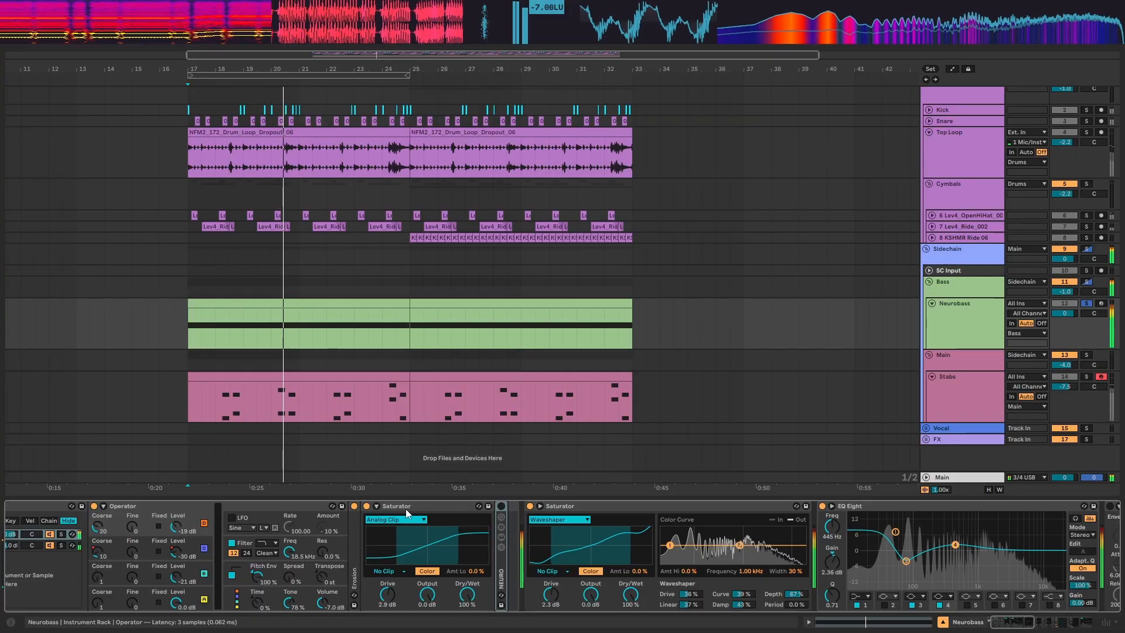
{"action": "key", "text": "space"}
{"action": "left_click_drag", "start_coordinate": [578, 545], "coordinate": [435, 550]}
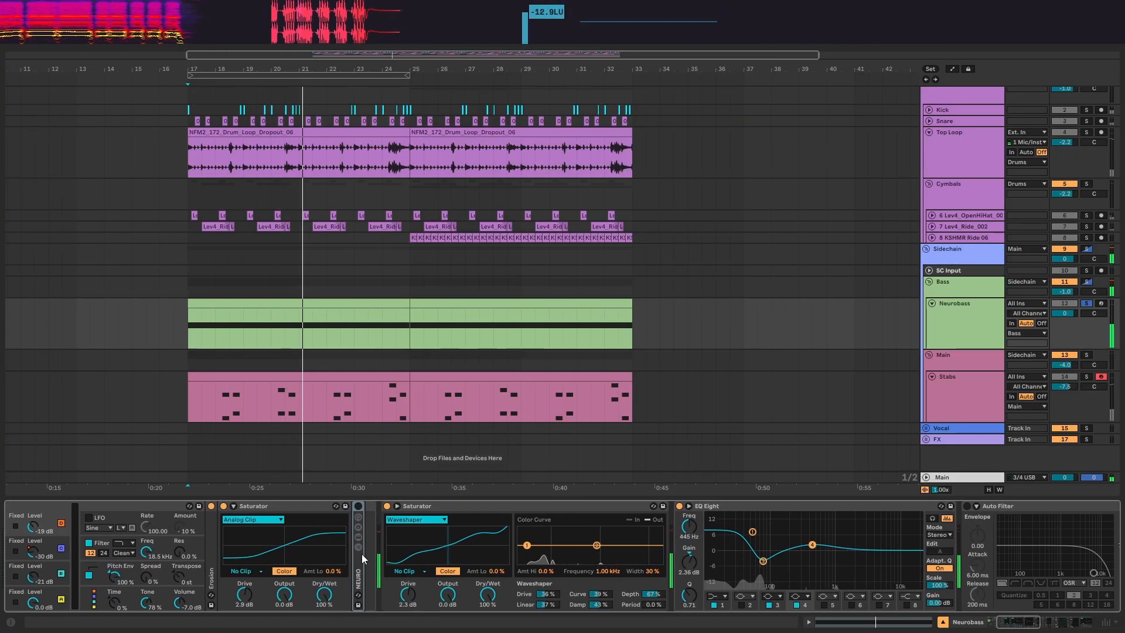
Step: Re-enable and unfold the NEURO rack, and audition the bass through its LFO and chained Auto Filters
{"action": "double_click", "coordinate": [361, 557]}
{"action": "left_click", "coordinate": [359, 506]}
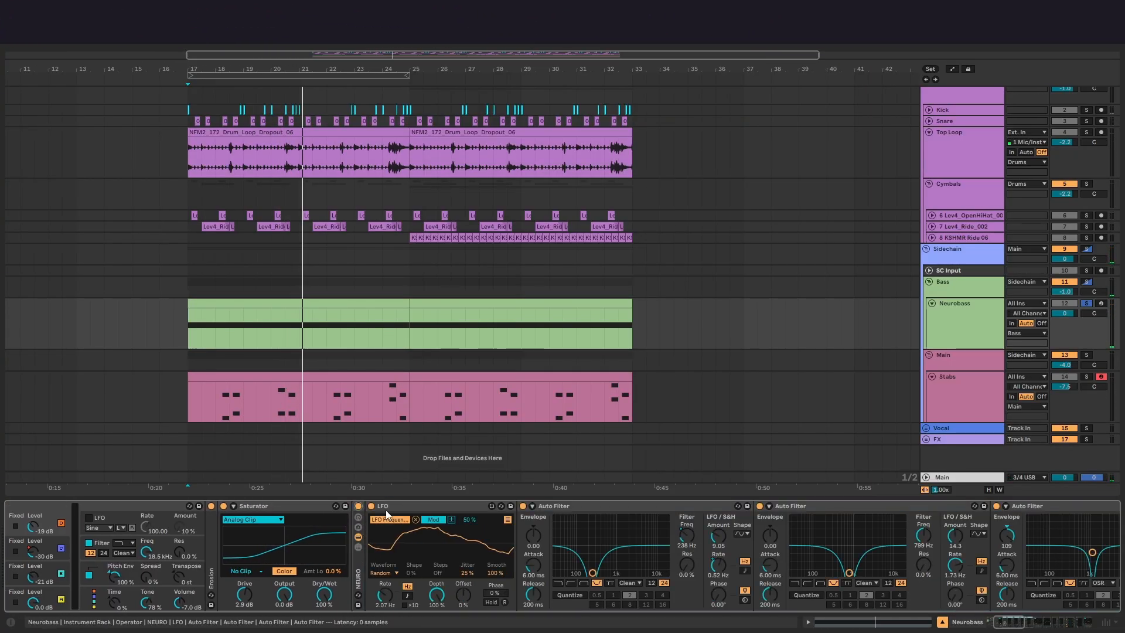
{"action": "scroll", "coordinate": [281, 505], "scroll_direction": "right", "scroll_amount": 4}
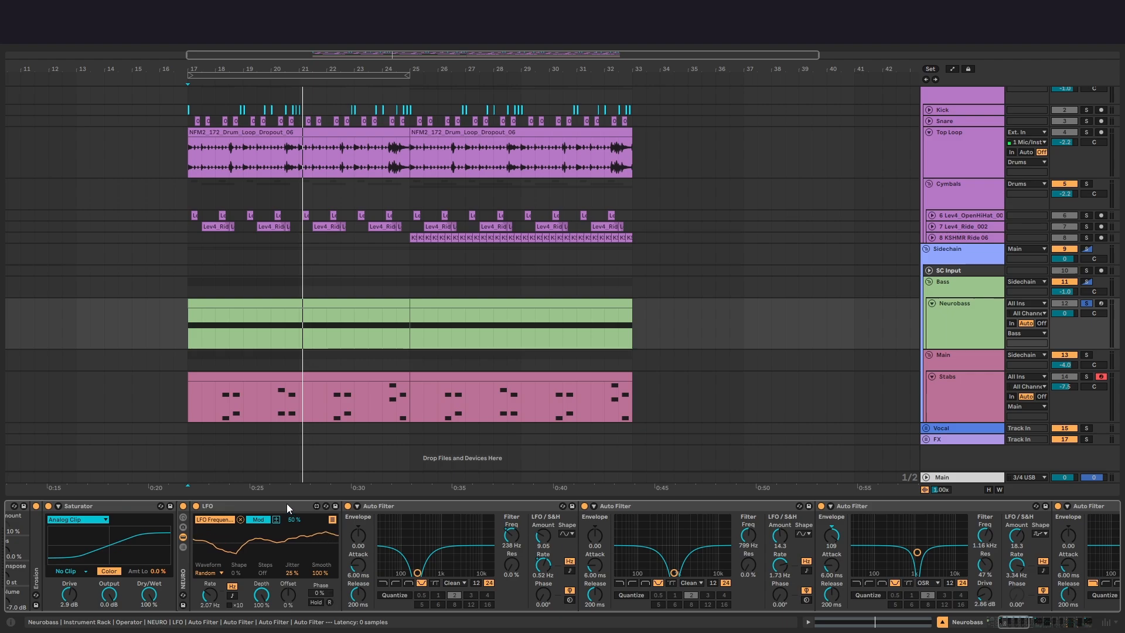
{"action": "key", "text": "space"}
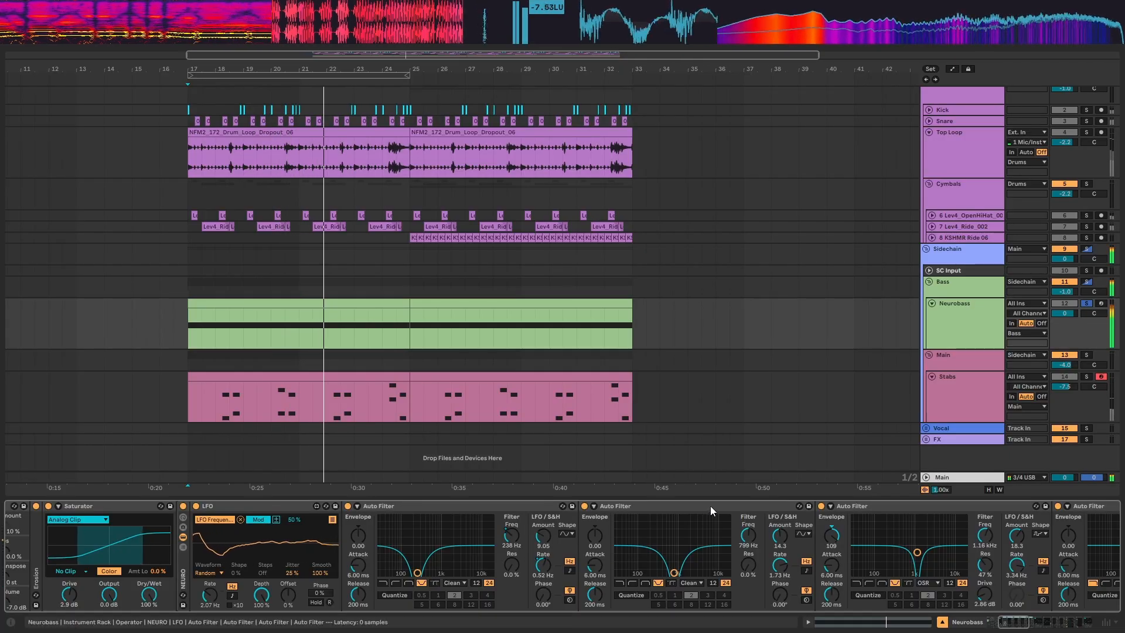
{"action": "key", "text": "space"}
{"action": "scroll", "coordinate": [451, 511], "scroll_direction": "right", "scroll_amount": 5}
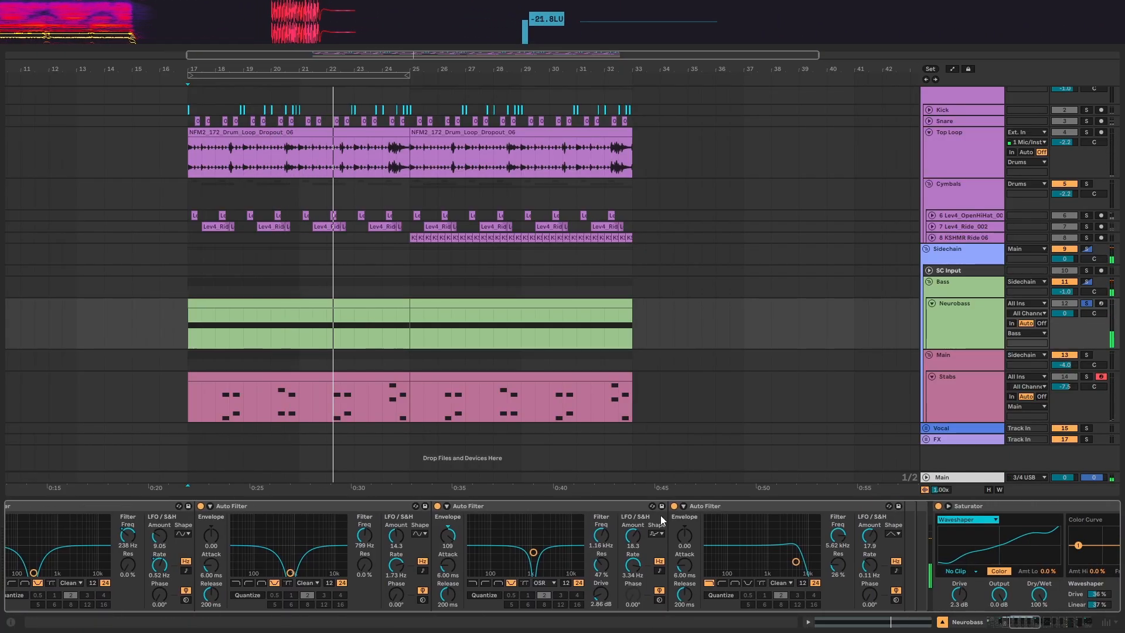
Step: Enable the first Auto Filter after EQ Eight with the OSR circuit, and compare the bass with it off and on
{"action": "scroll", "coordinate": [660, 515], "scroll_direction": "left", "scroll_amount": 10}
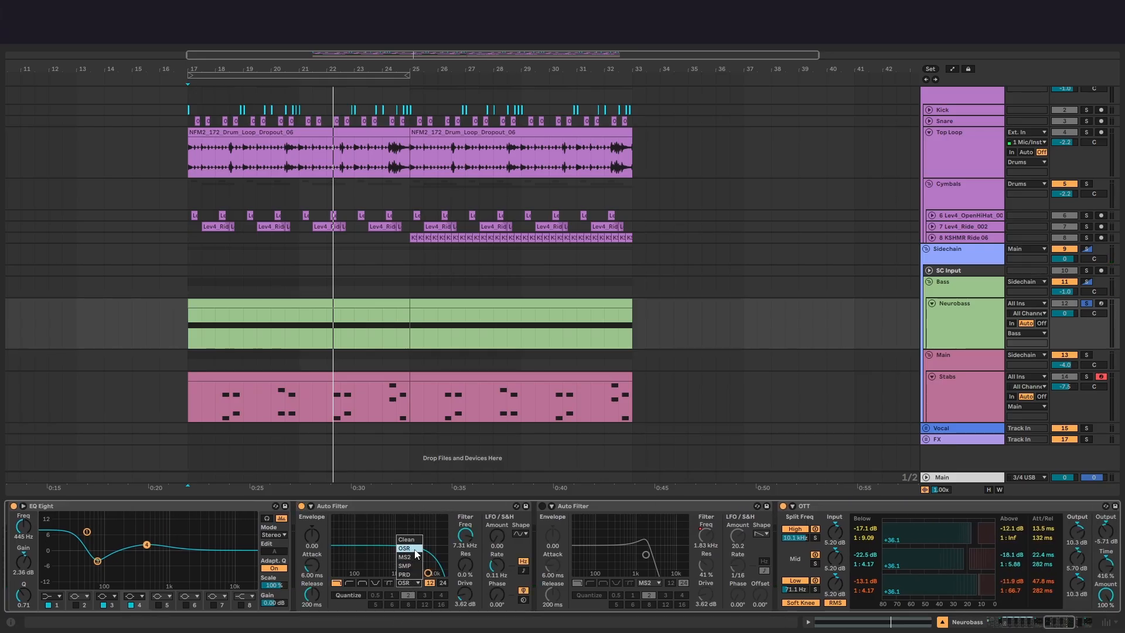
{"action": "left_click", "coordinate": [416, 548]}
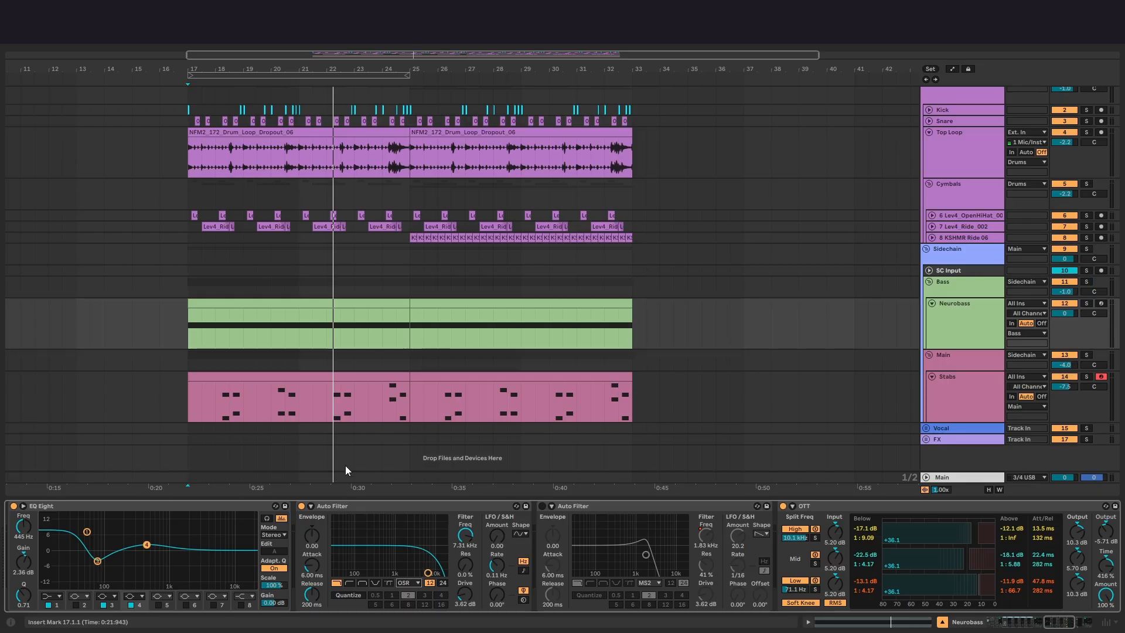
{"action": "key", "text": "space"}
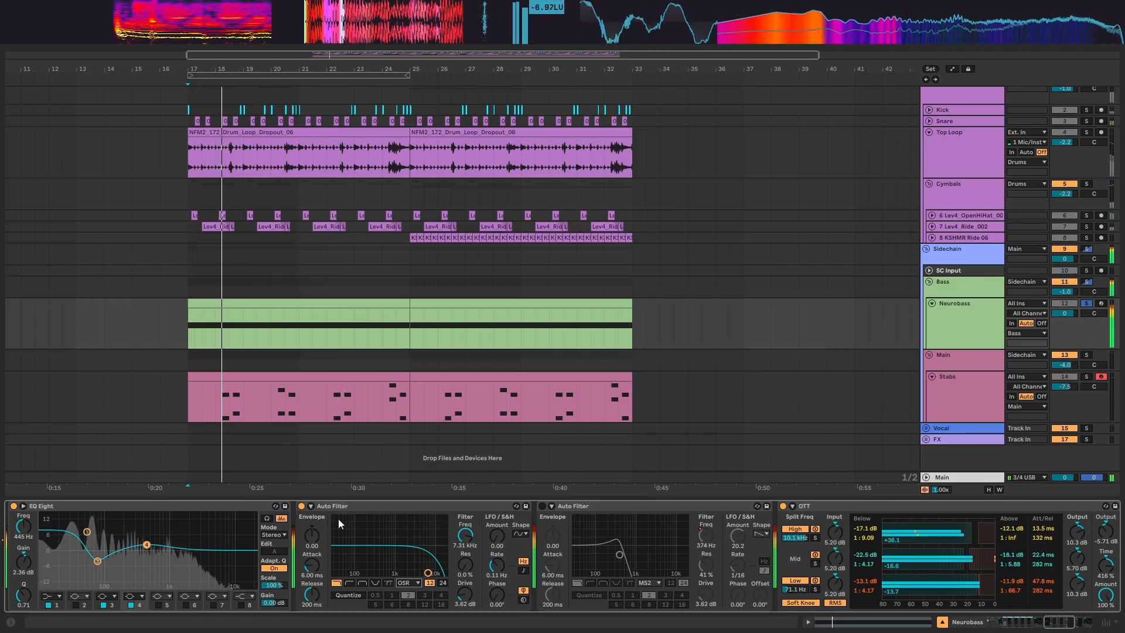
{"action": "left_click", "coordinate": [301, 505]}
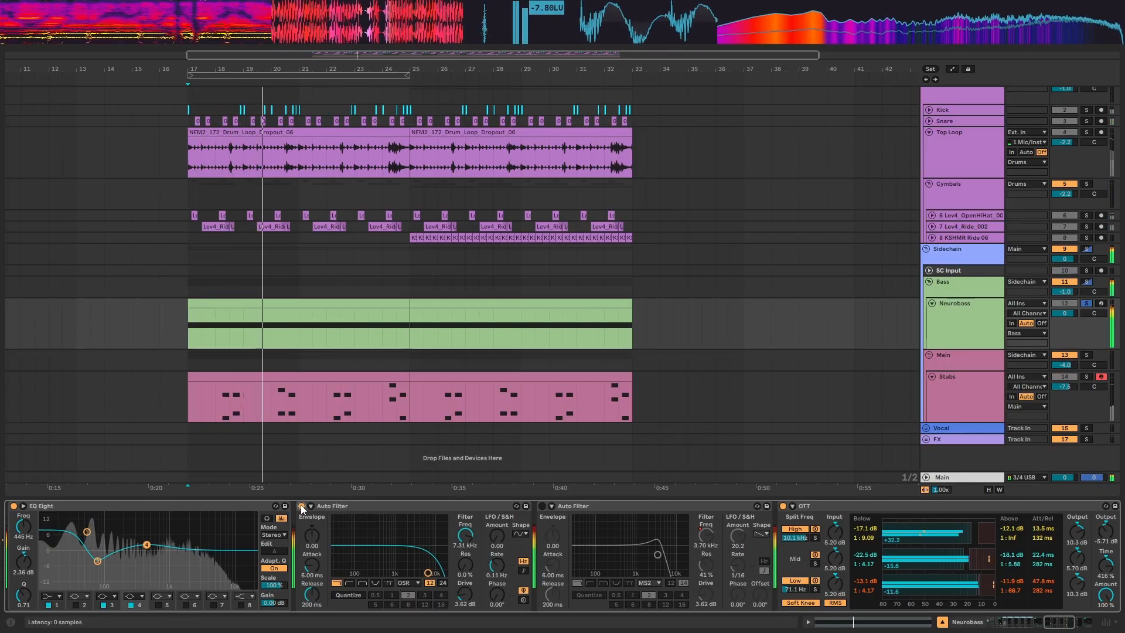
{"action": "left_click", "coordinate": [302, 505]}
{"action": "key", "text": "space"}
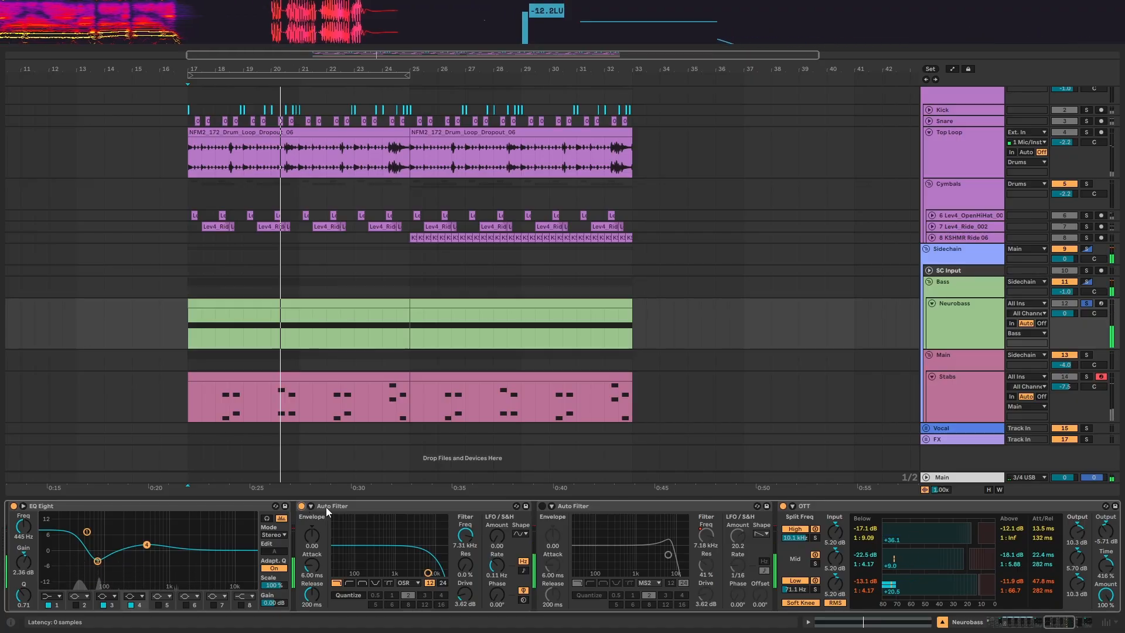
Step: Enable and audition the second Auto Filter after EQ Eight, and select its Frequency automation from 17.1.1 to 33.1.1
{"action": "left_click", "coordinate": [541, 505]}
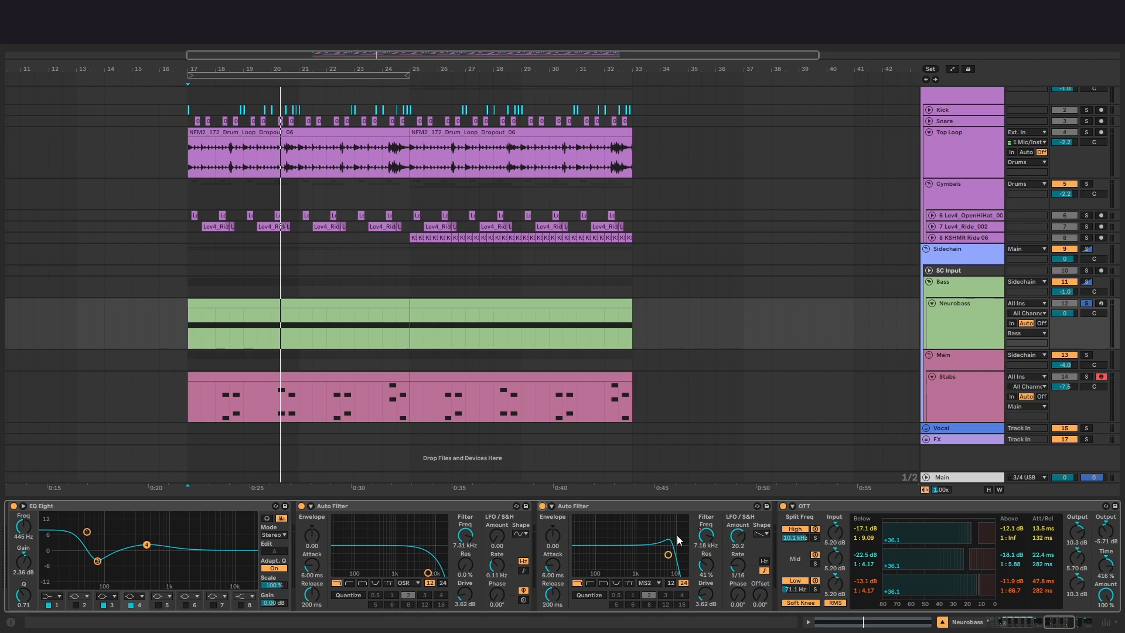
{"action": "key", "text": "space"}
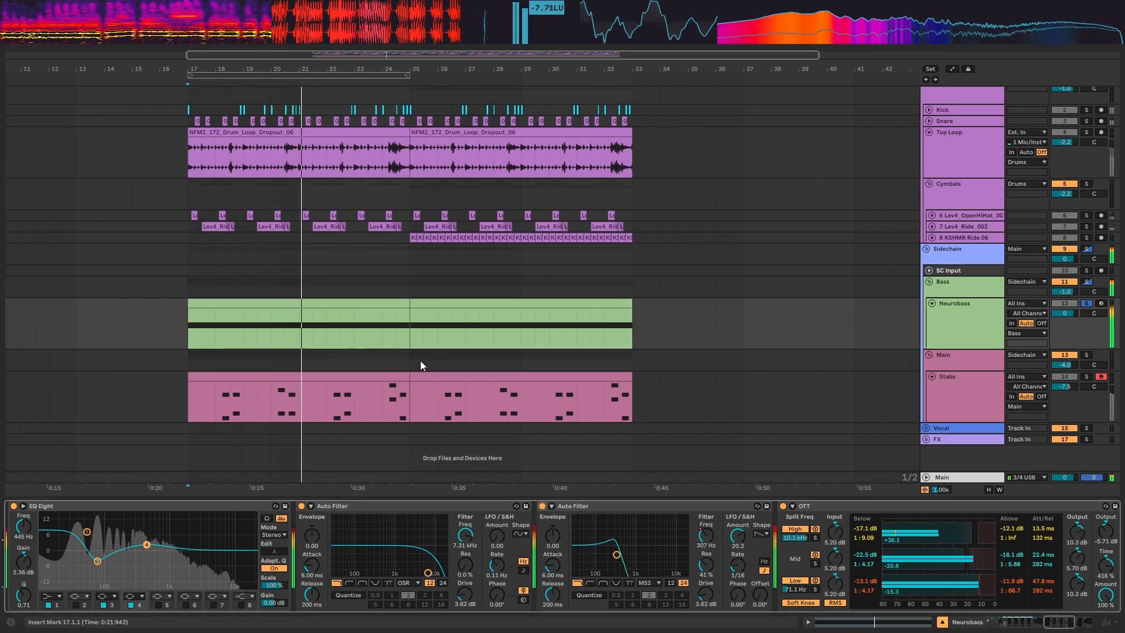
{"action": "key", "text": "a"}
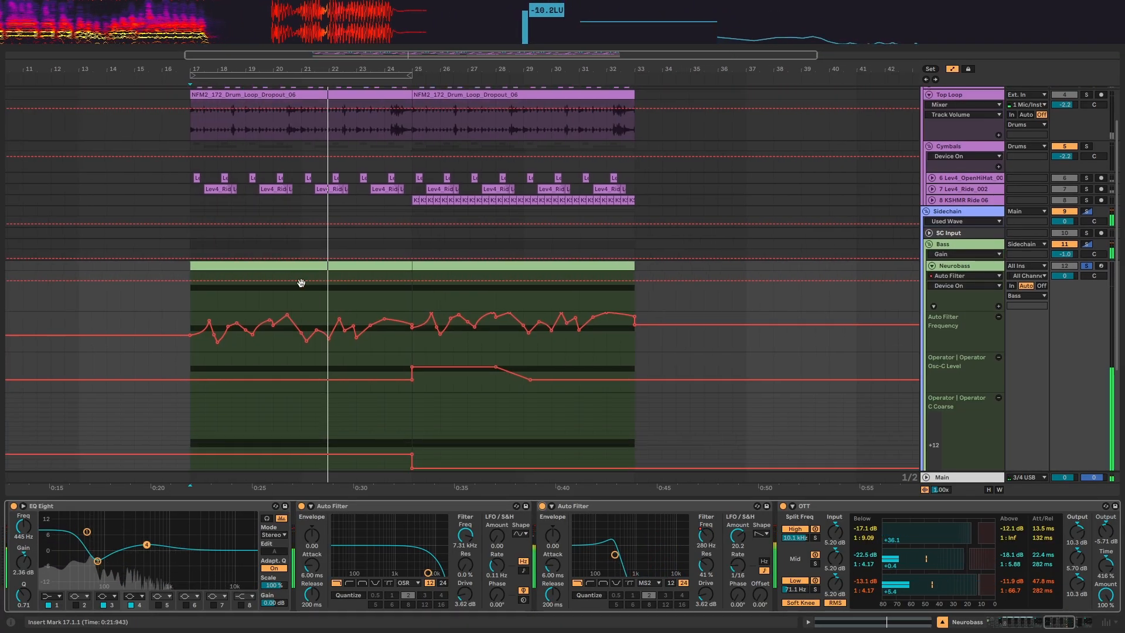
{"action": "scroll", "coordinate": [300, 283], "scroll_direction": "down", "scroll_amount": 3}
{"action": "key", "text": "space"}
{"action": "mouse_move", "coordinate": [195, 251]}
{"action": "left_mouse_down"}
{"action": "mouse_move", "coordinate": [608, 263]}
{"action": "mouse_move", "coordinate": [646, 275]}
{"action": "left_mouse_up"}
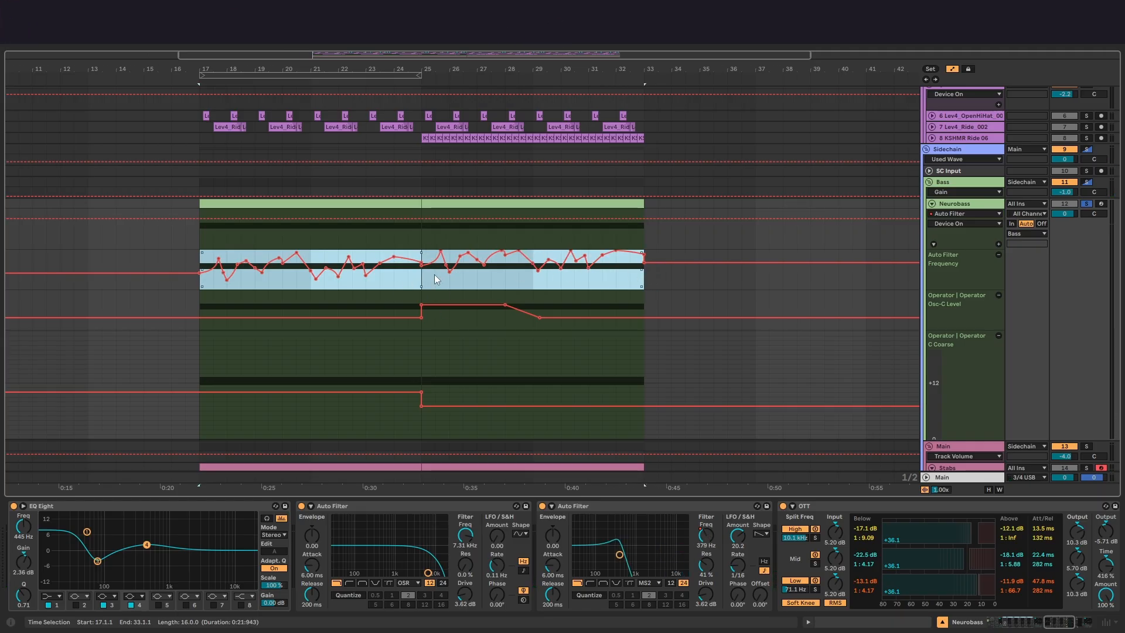
Step: Hide the automation lanes and bypass the second Auto Filter after EQ Eight
{"action": "key", "text": "a"}
{"action": "left_click_drag", "start_coordinate": [368, 300], "coordinate": [424, 315]}
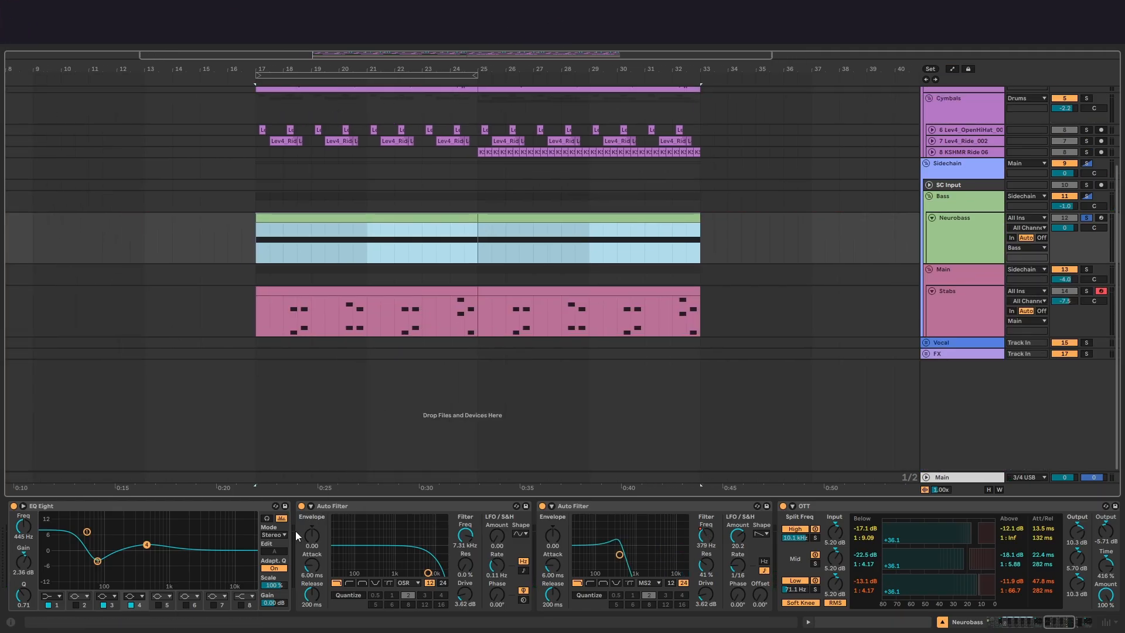
{"action": "mouse_move", "coordinate": [295, 531]}
{"action": "left_mouse_down"}
{"action": "mouse_move", "coordinate": [457, 531]}
{"action": "mouse_move", "coordinate": [303, 530]}
{"action": "left_mouse_up"}
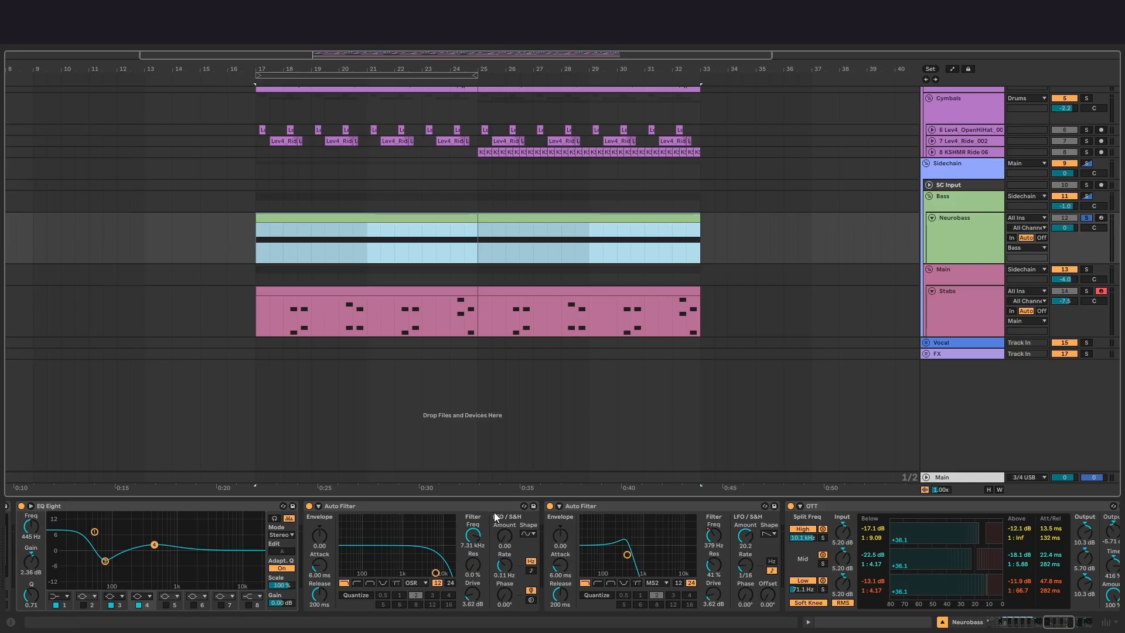
{"action": "left_click", "coordinate": [550, 506]}
{"action": "scroll", "coordinate": [437, 527], "scroll_direction": "left", "scroll_amount": 15}
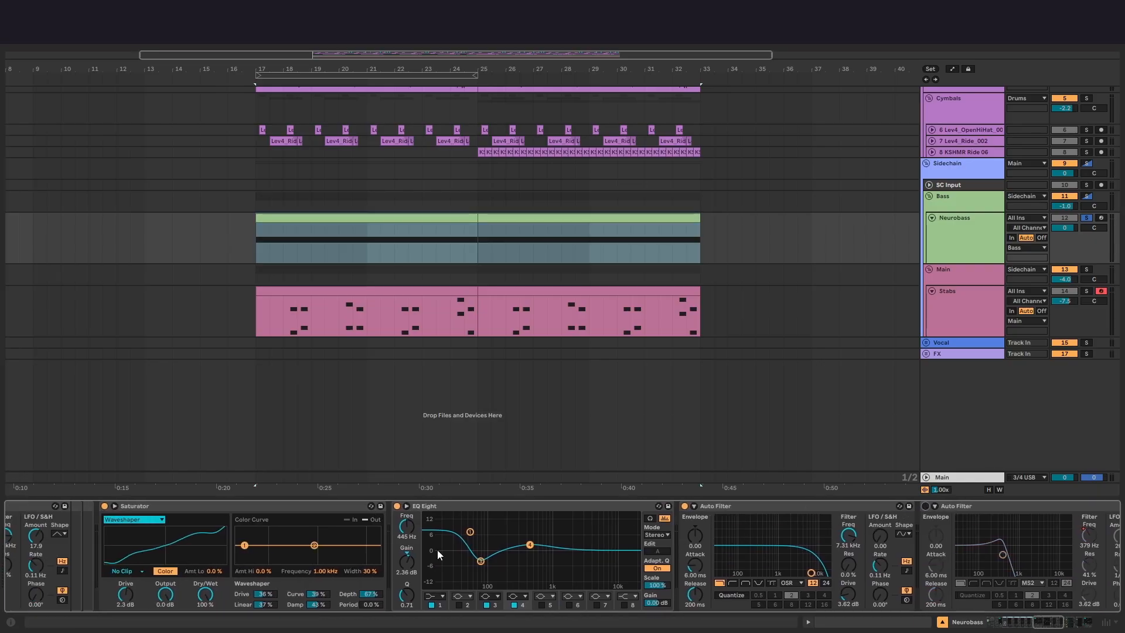
Step: Play the Neurobass from 17.1.1 and examine the LFO and notch Auto Filters in the NEURO rack
{"action": "left_click", "coordinate": [255, 248]}
{"action": "key", "text": "space"}
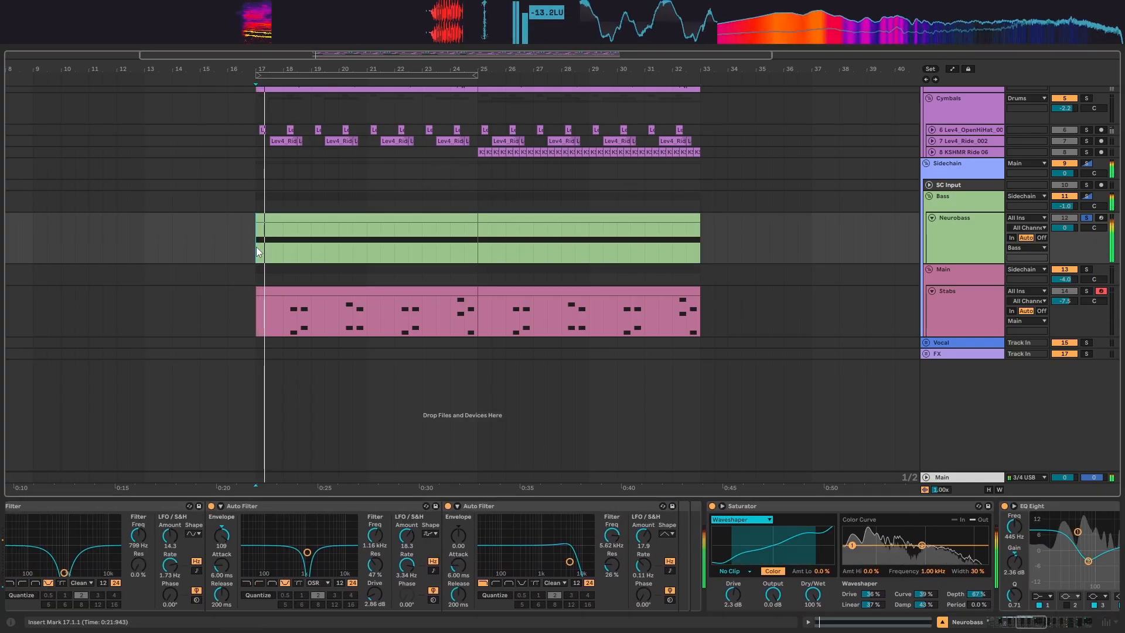
{"action": "left_click_drag", "start_coordinate": [261, 548], "coordinate": [594, 554]}
{"action": "left_click_drag", "start_coordinate": [464, 545], "coordinate": [738, 539]}
{"action": "key", "text": "space"}
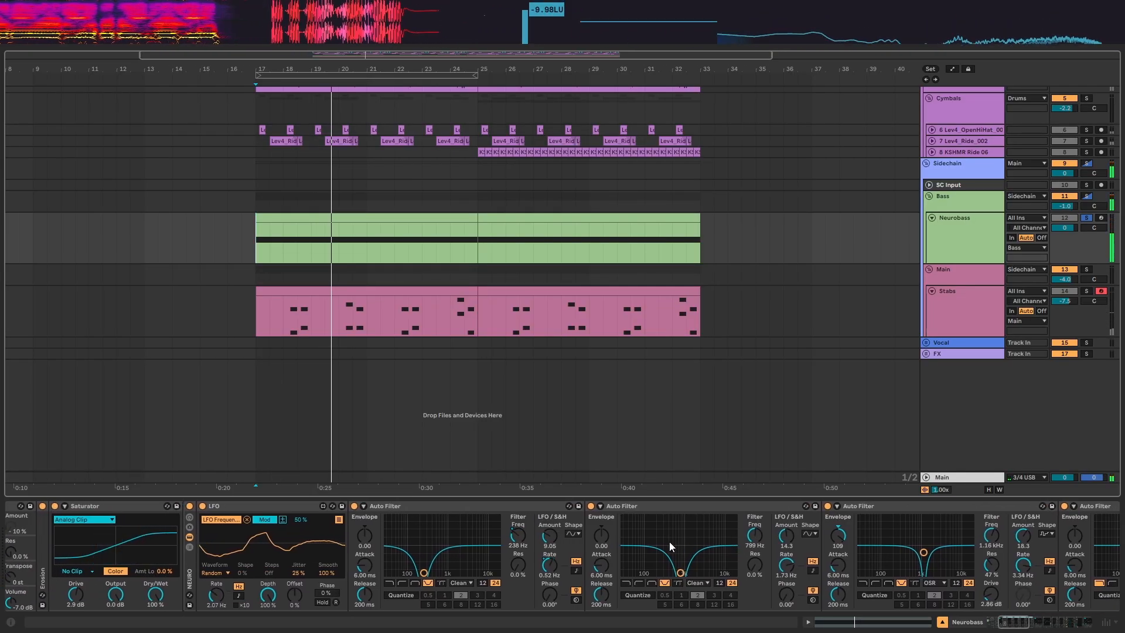
{"action": "left_click_drag", "start_coordinate": [454, 541], "coordinate": [426, 540]}
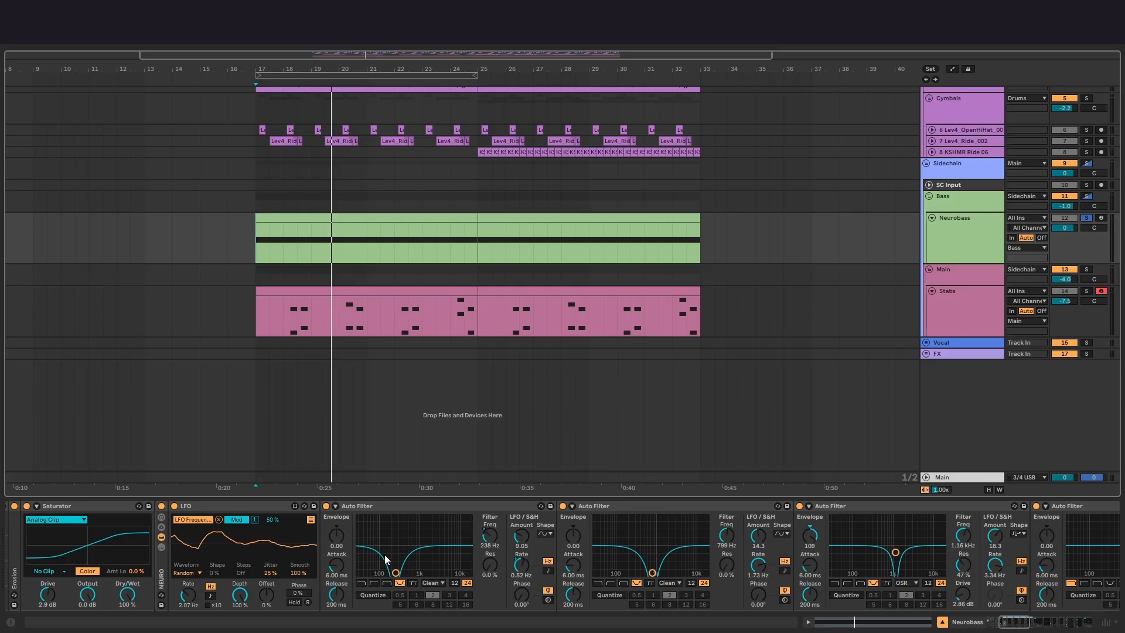
Step: Replay the bass from 17.1.1 and examine the notch movement in the MiniMeters spectrogram
{"action": "mouse_move", "coordinate": [174, 34]}
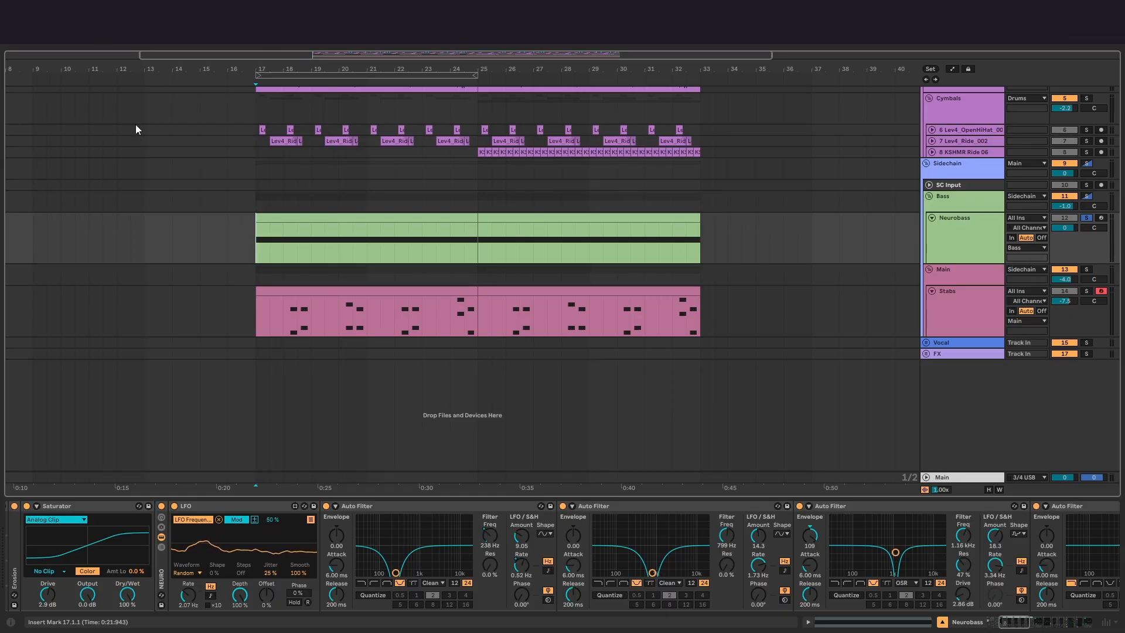
{"action": "key", "text": "space"}
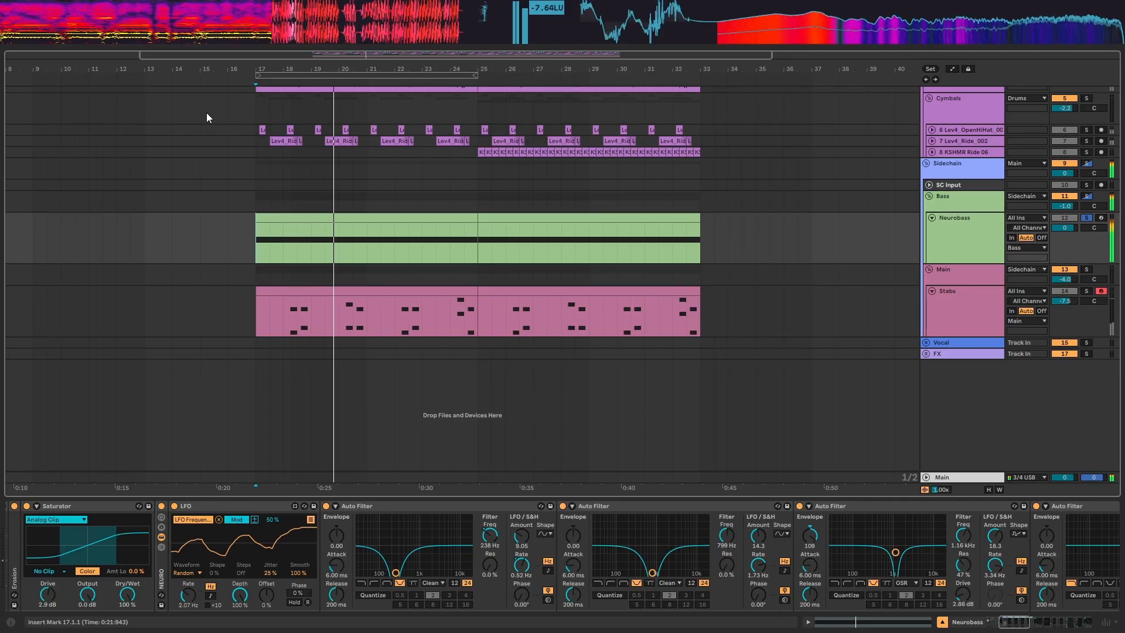
{"action": "mouse_move", "coordinate": [114, 34]}
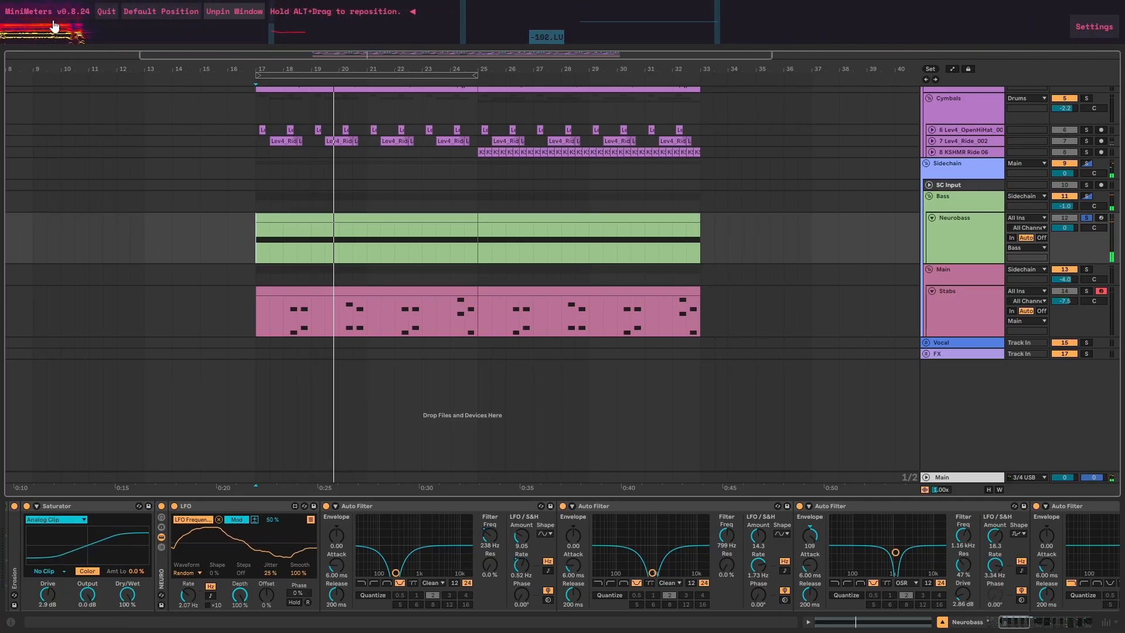
Step: Add a Spectrum device after the last Auto Filter in the NEURO rack and play the Neurobass through it
{"action": "key", "text": "ctrl+f"}
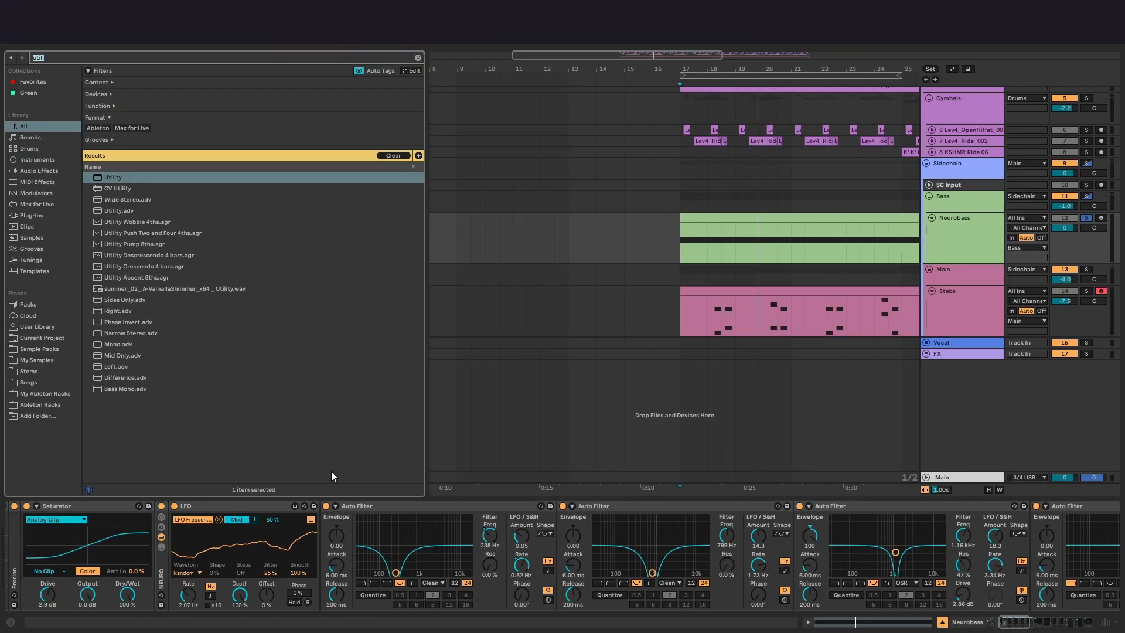
{"action": "type", "text": "spectrum"}
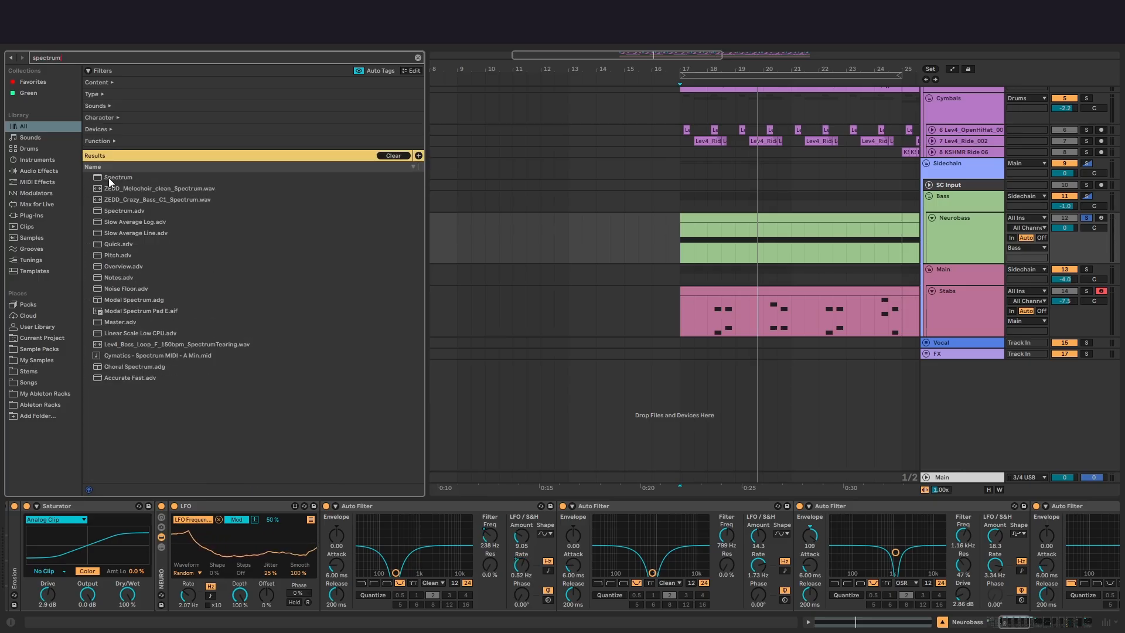
{"action": "key", "text": "Down"}
{"action": "mouse_move", "coordinate": [465, 592]}
{"action": "left_mouse_down"}
{"action": "mouse_move", "coordinate": [1094, 571]}
{"action": "mouse_move", "coordinate": [964, 575]}
{"action": "left_mouse_up"}
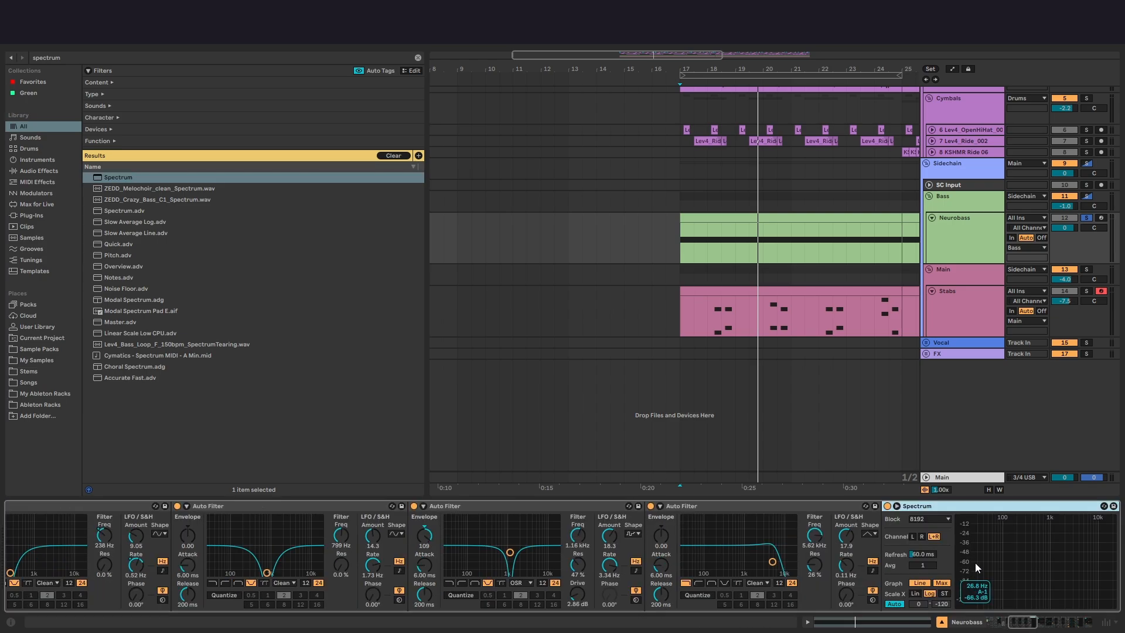
{"action": "key", "text": "space"}
{"action": "left_click_drag", "start_coordinate": [713, 324], "coordinate": [564, 326]}
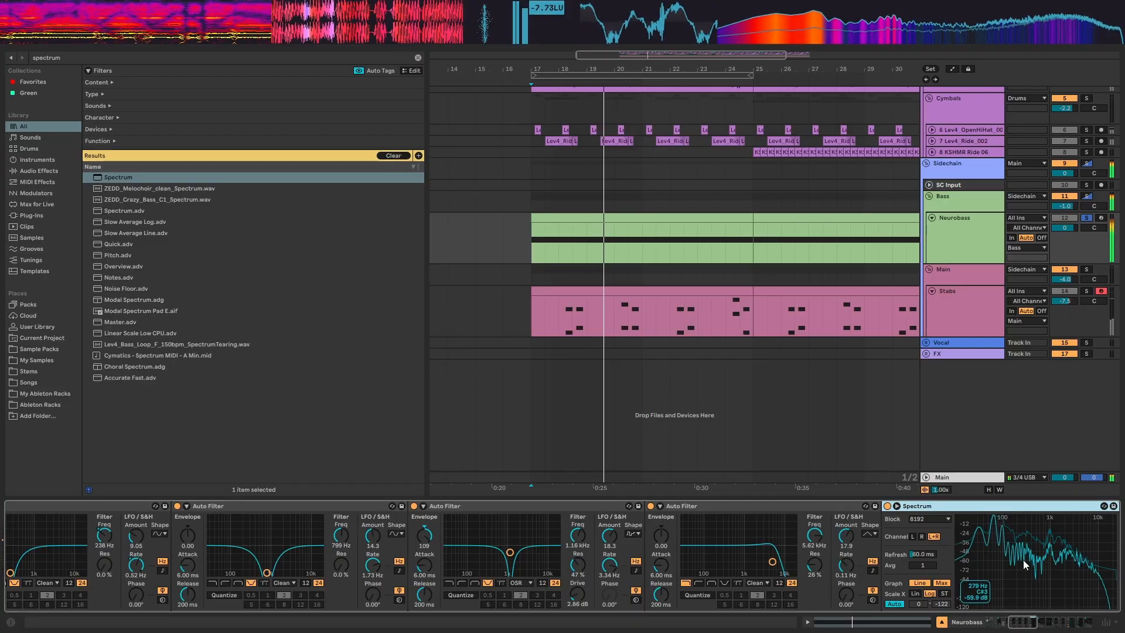
Step: Stop playback, bypass the Erosion device before the NEURO rack, and unfold it
{"action": "key", "text": "space"}
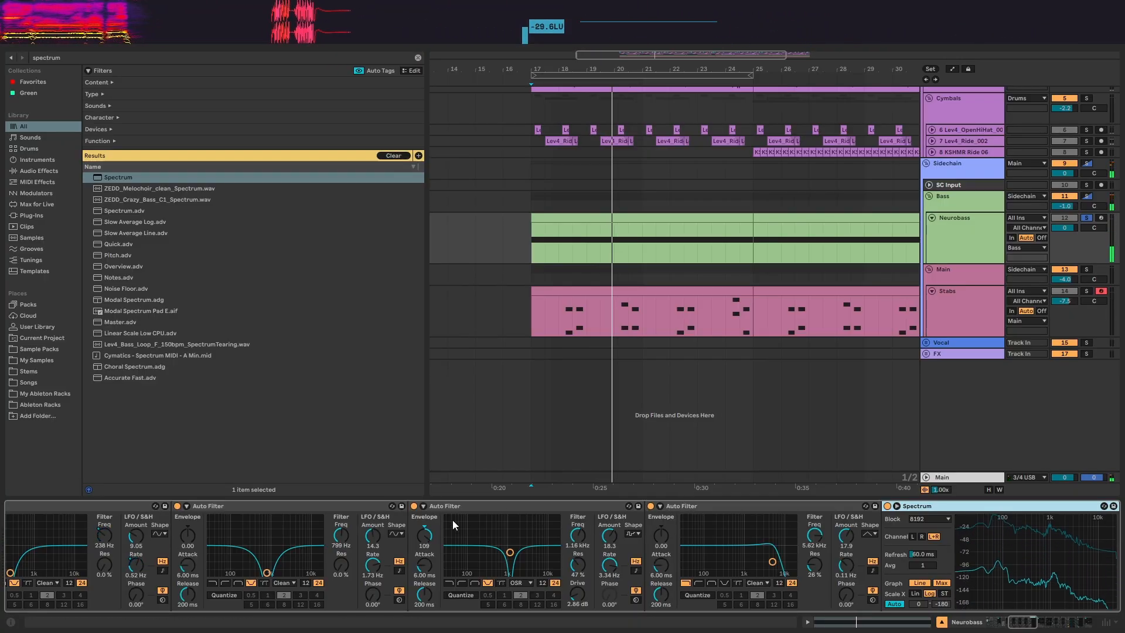
{"action": "scroll", "coordinate": [810, 511], "scroll_direction": "right", "scroll_amount": 5}
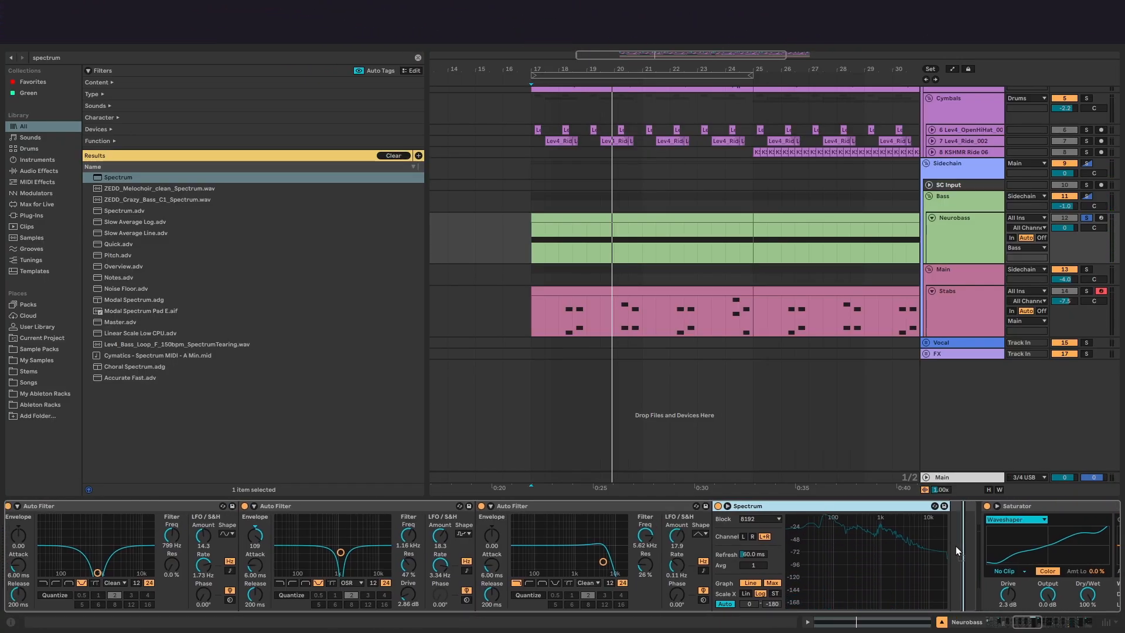
{"action": "scroll", "coordinate": [879, 542], "scroll_direction": "left", "scroll_amount": 5}
{"action": "scroll", "coordinate": [656, 551], "scroll_direction": "left", "scroll_amount": 5}
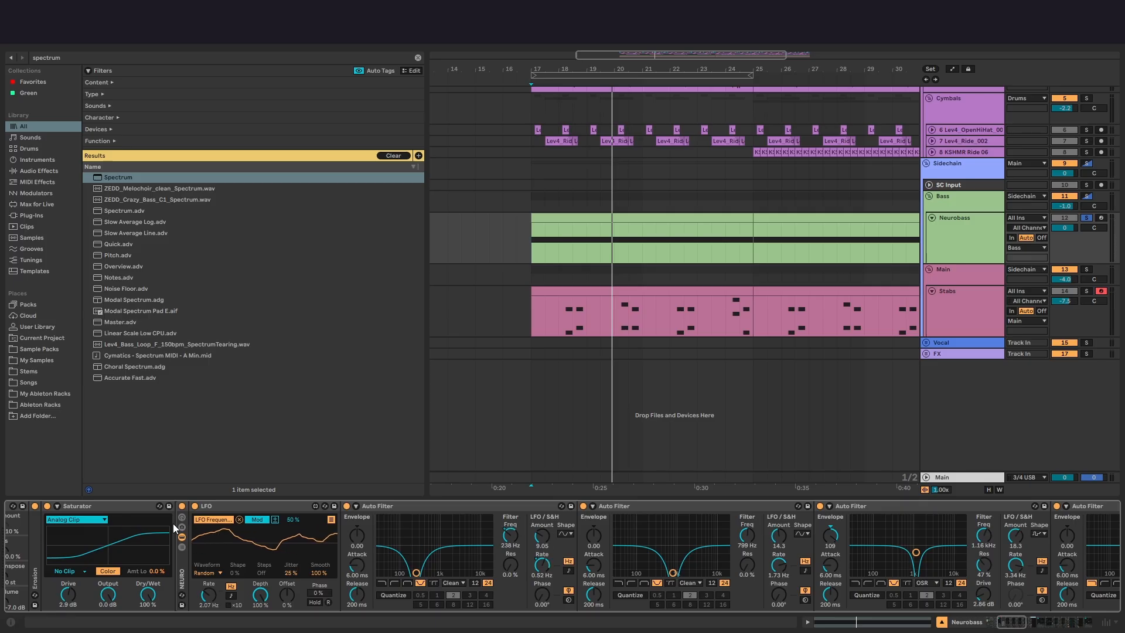
{"action": "left_click", "coordinate": [35, 505]}
{"action": "double_click", "coordinate": [34, 536]}
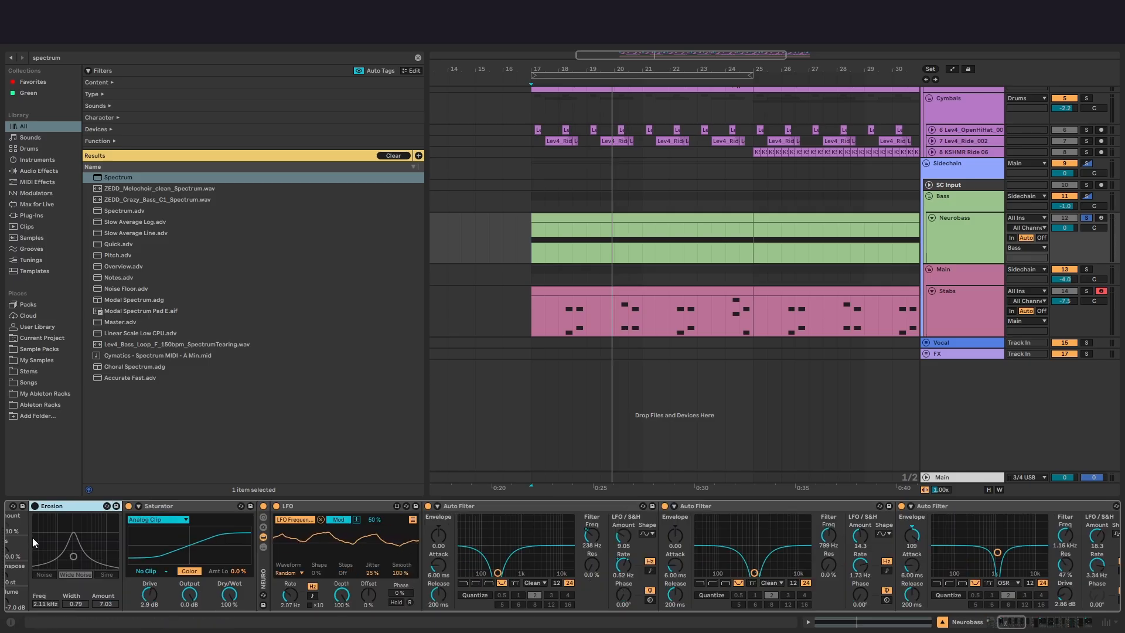
Step: Play the Neurobass with the NEURO rack folded and toggle the rack's bypass to compare the sound in Spectrum
{"action": "left_click_drag", "start_coordinate": [509, 546], "coordinate": [540, 545]}
{"action": "key", "text": "space"}
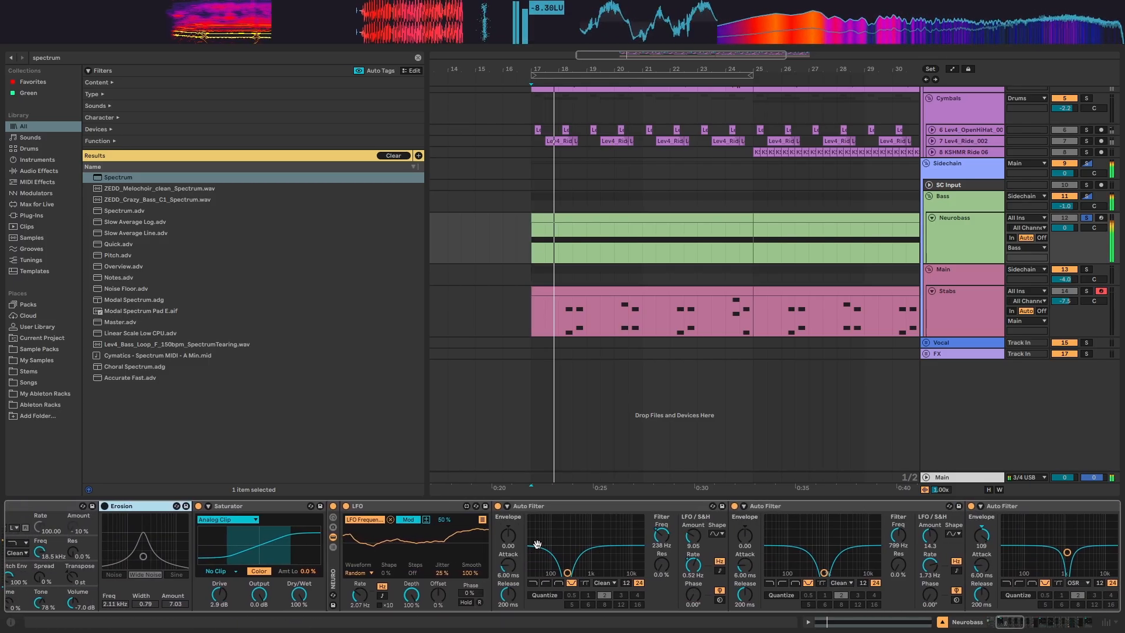
{"action": "left_click_drag", "start_coordinate": [353, 547], "coordinate": [505, 531]}
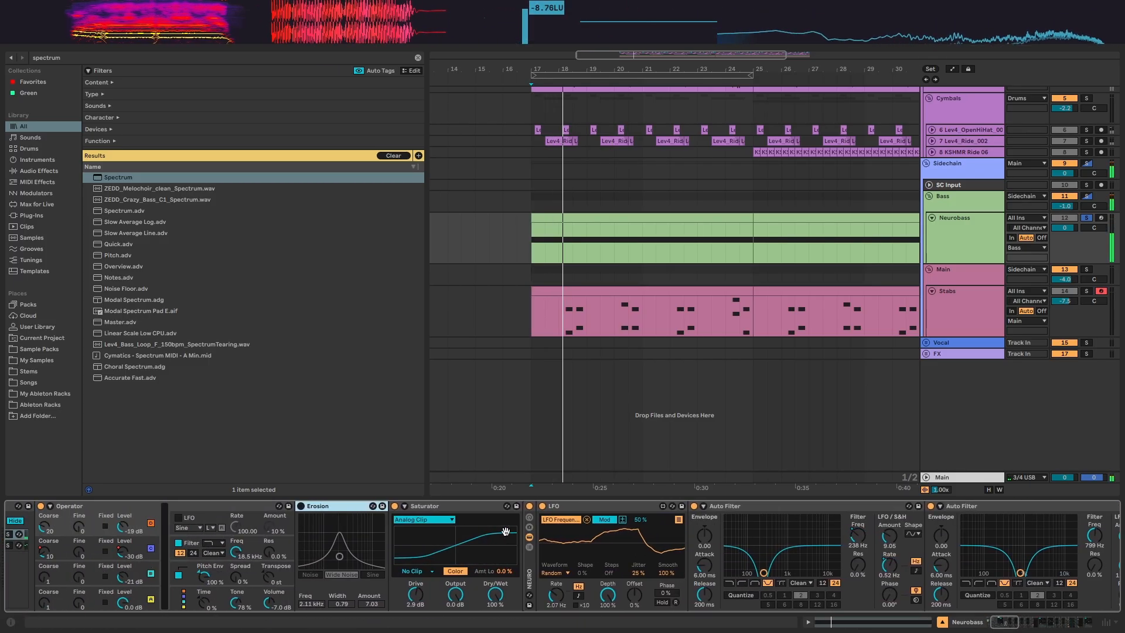
{"action": "double_click", "coordinate": [532, 571]}
{"action": "left_click_drag", "start_coordinate": [568, 557], "coordinate": [406, 549]}
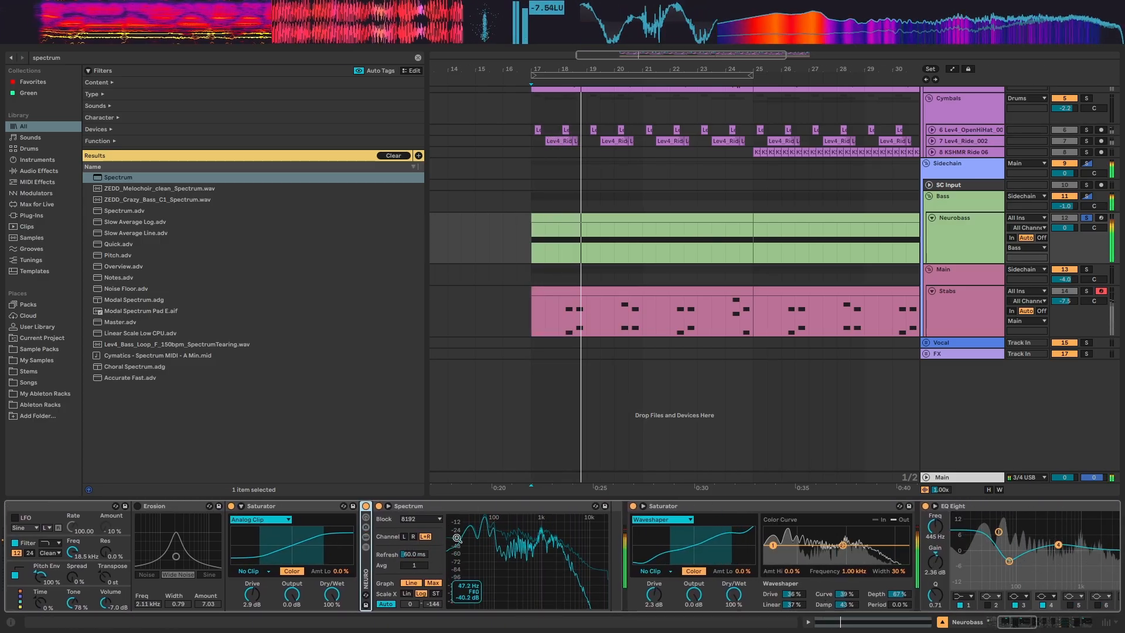
{"action": "left_click", "coordinate": [367, 506]}
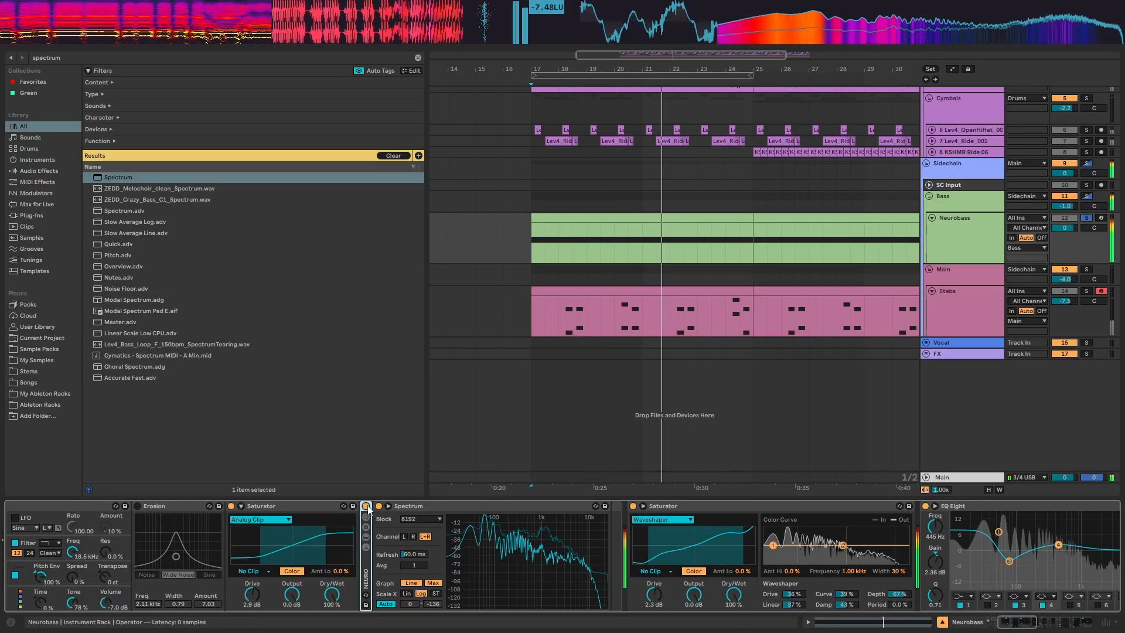
{"action": "key", "text": "space"}
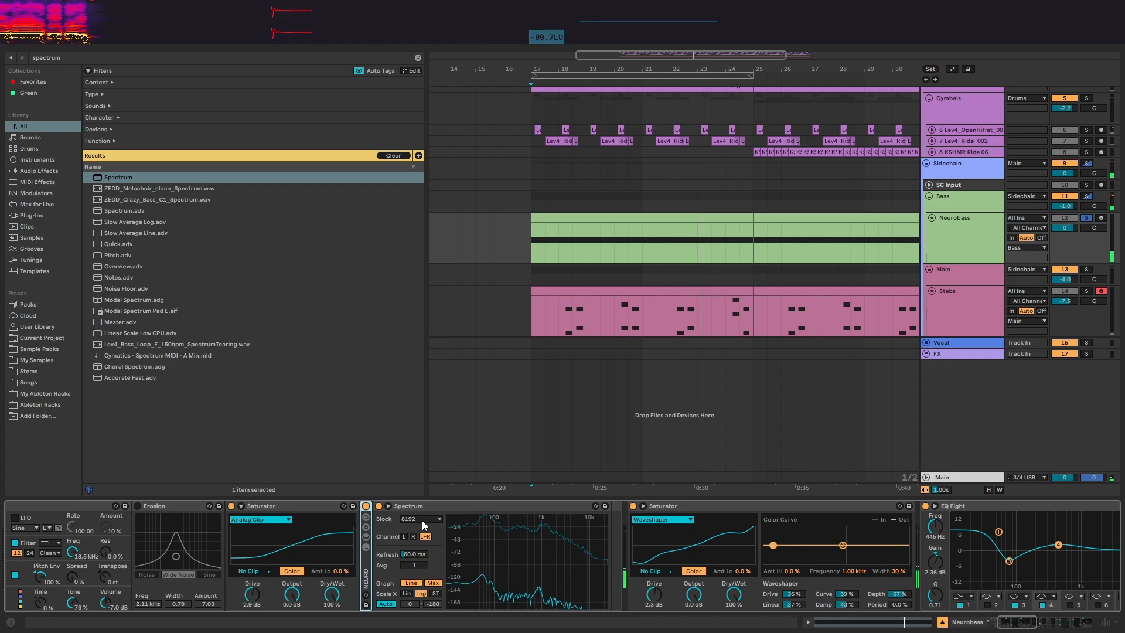
Step: Delete the Spectrum device after the NEURO rack and hide the rack's chain list, leaving its filters in view
{"action": "left_click", "coordinate": [411, 507]}
{"action": "key", "text": "Delete"}
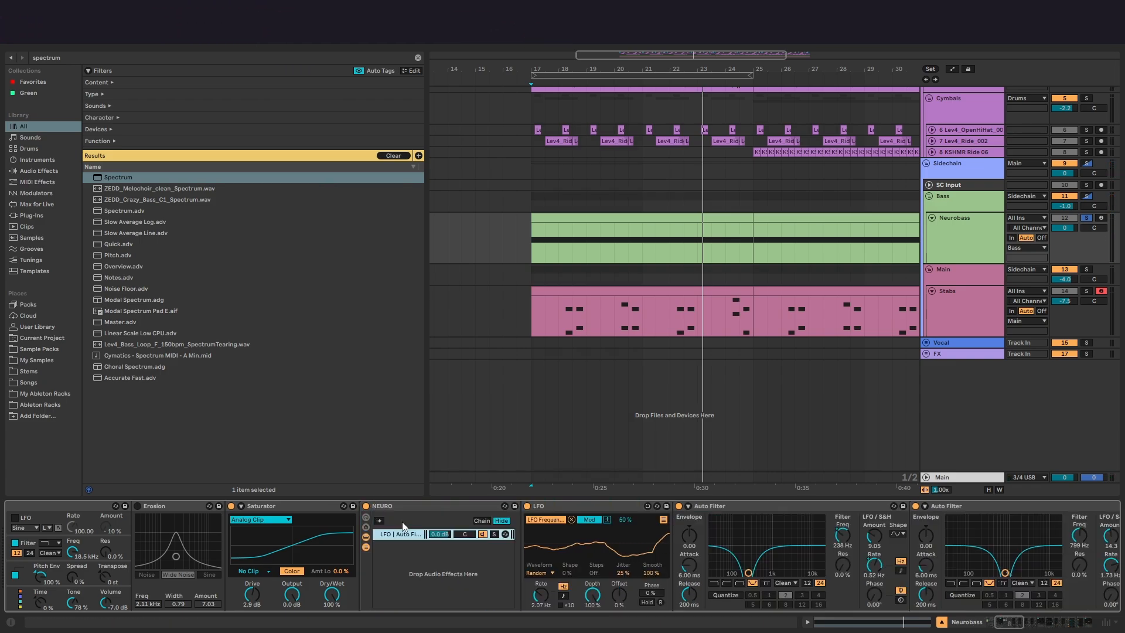
{"action": "left_click", "coordinate": [366, 547]}
{"action": "scroll", "coordinate": [421, 509], "scroll_direction": "right", "scroll_amount": 5}
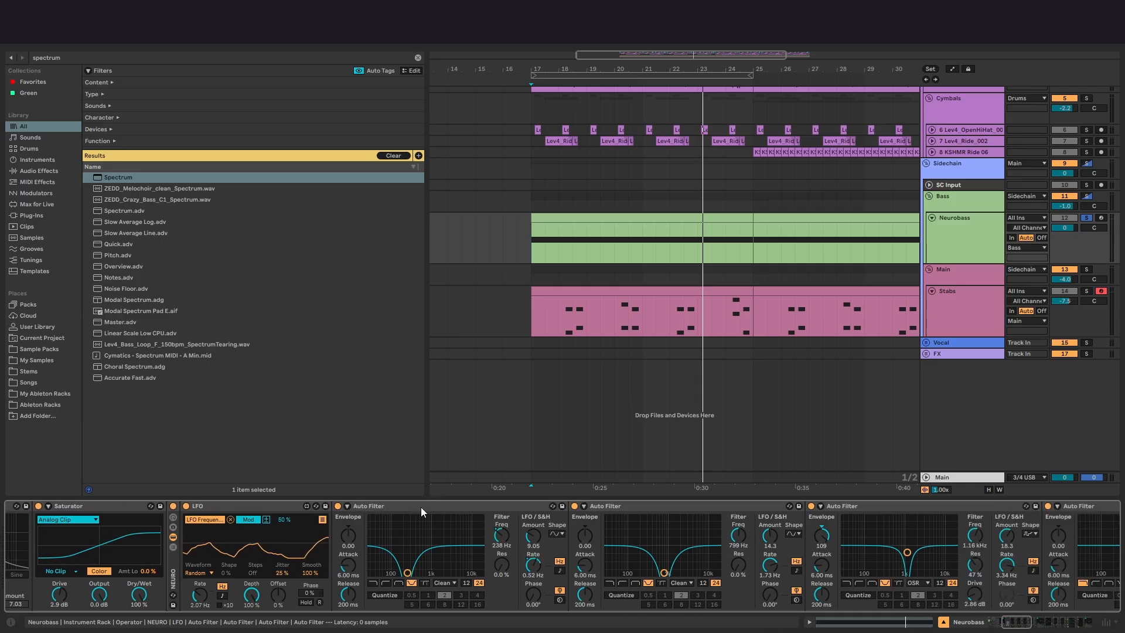
{"action": "scroll", "coordinate": [421, 507], "scroll_direction": "right", "scroll_amount": 2}
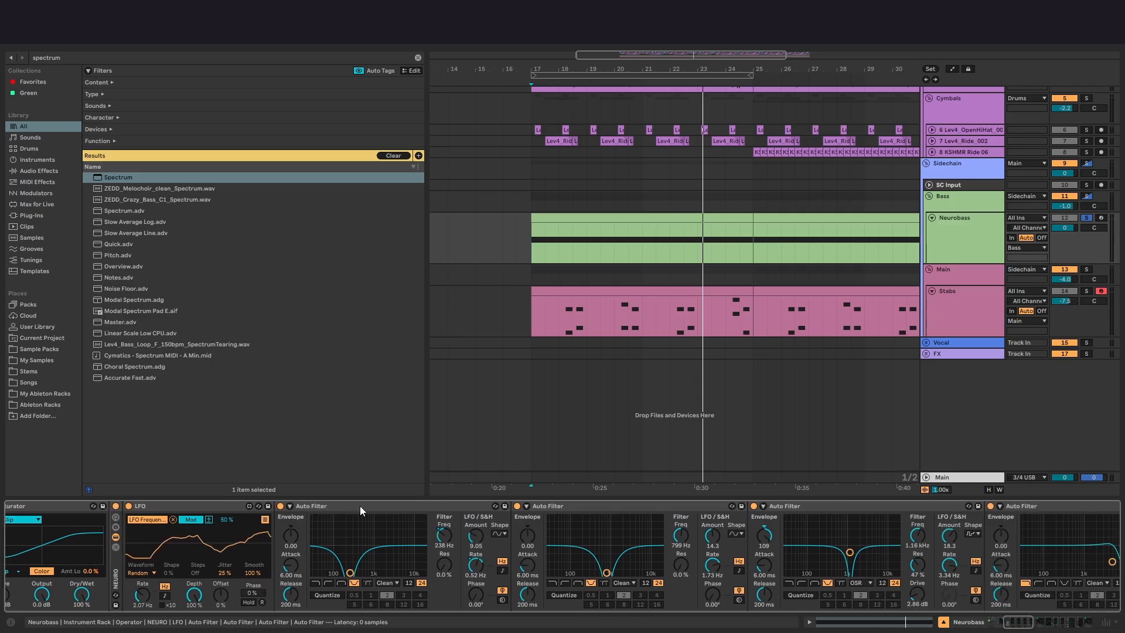
{"action": "scroll", "coordinate": [360, 505], "scroll_direction": "right", "scroll_amount": 1}
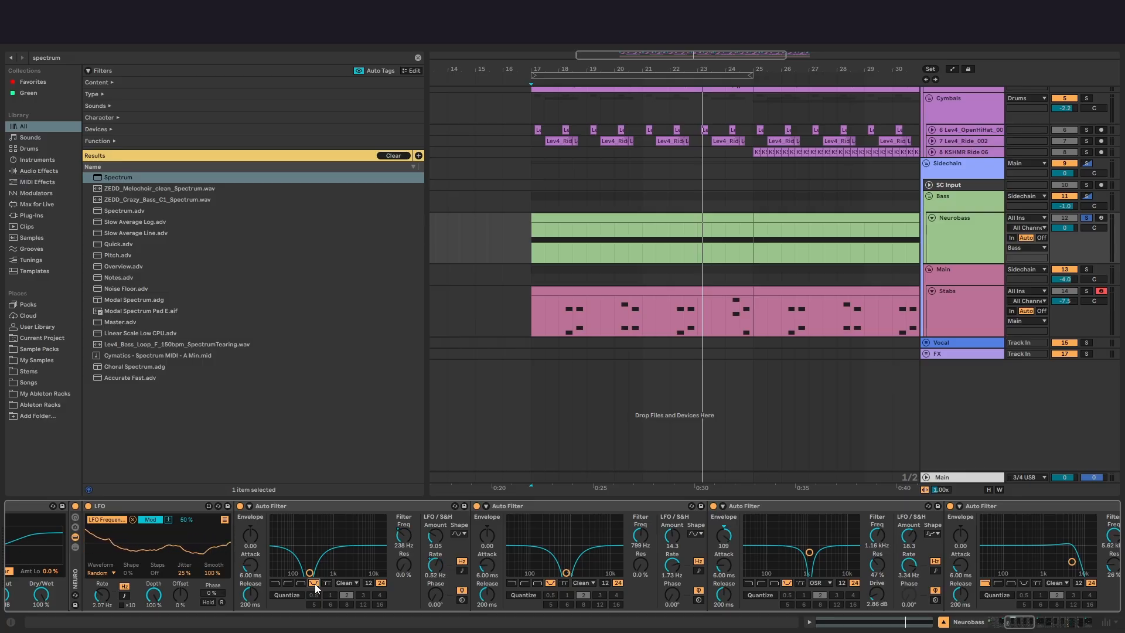
Step: Select the four Auto Filters in the NEURO rack and fold each of them
{"action": "scroll", "coordinate": [552, 543], "scroll_direction": "left", "scroll_amount": 1}
{"action": "left_click", "coordinate": [380, 507]}
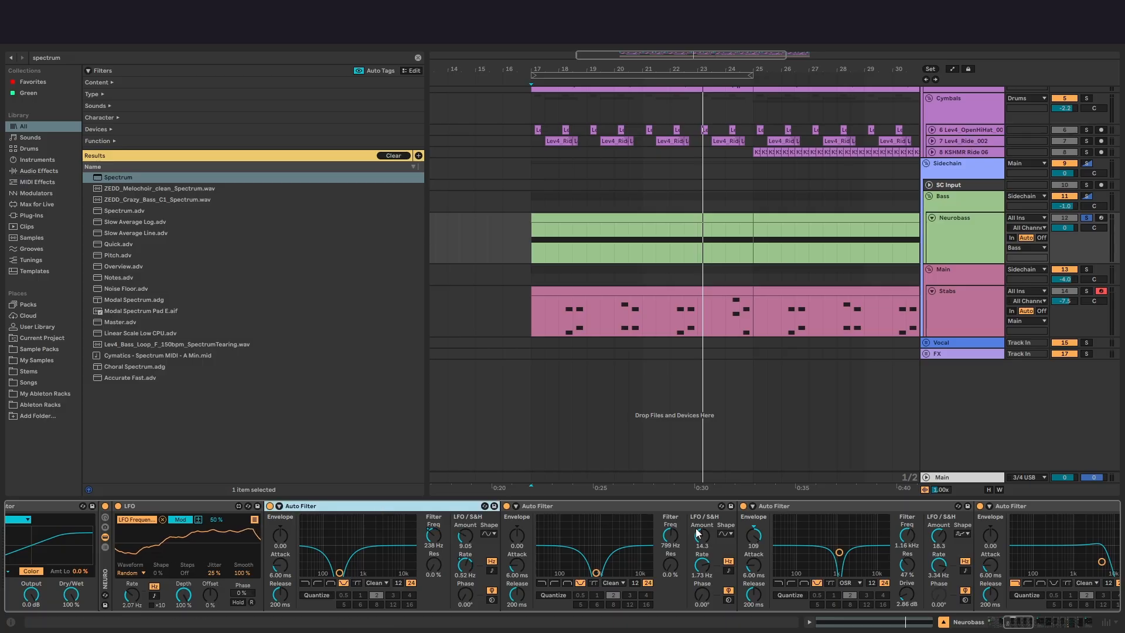
{"action": "scroll", "coordinate": [923, 526], "scroll_direction": "right", "scroll_amount": 8}
{"action": "left_click", "coordinate": [740, 505], "text": "shift"}
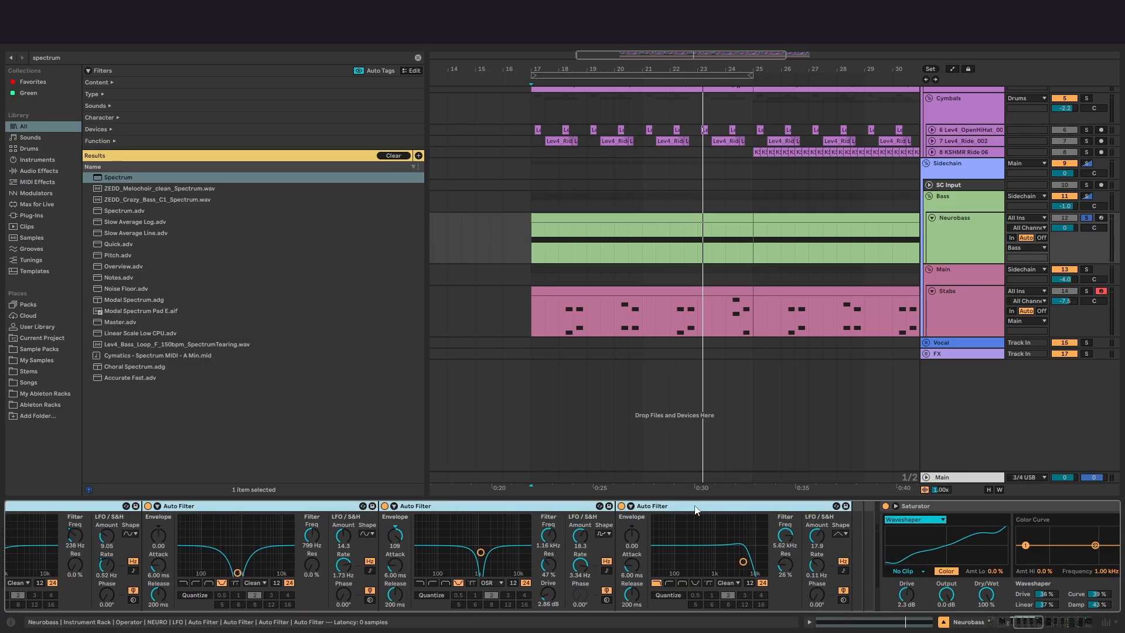
{"action": "double_click", "coordinate": [679, 508]}
{"action": "double_click", "coordinate": [586, 505]}
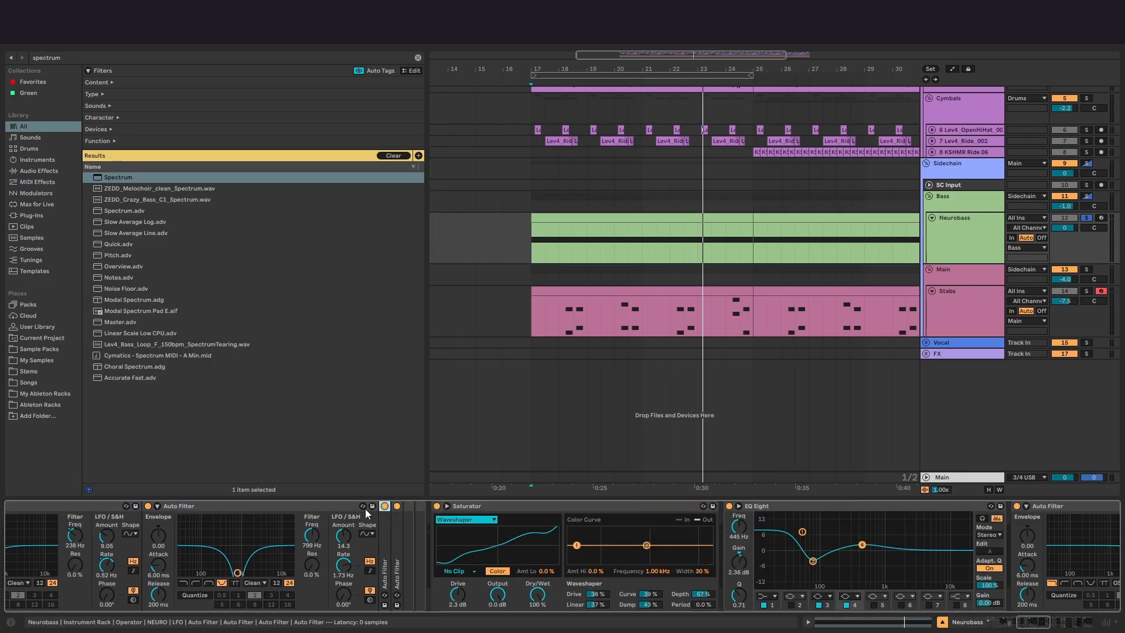
{"action": "double_click", "coordinate": [364, 507]}
{"action": "double_click", "coordinate": [97, 507]}
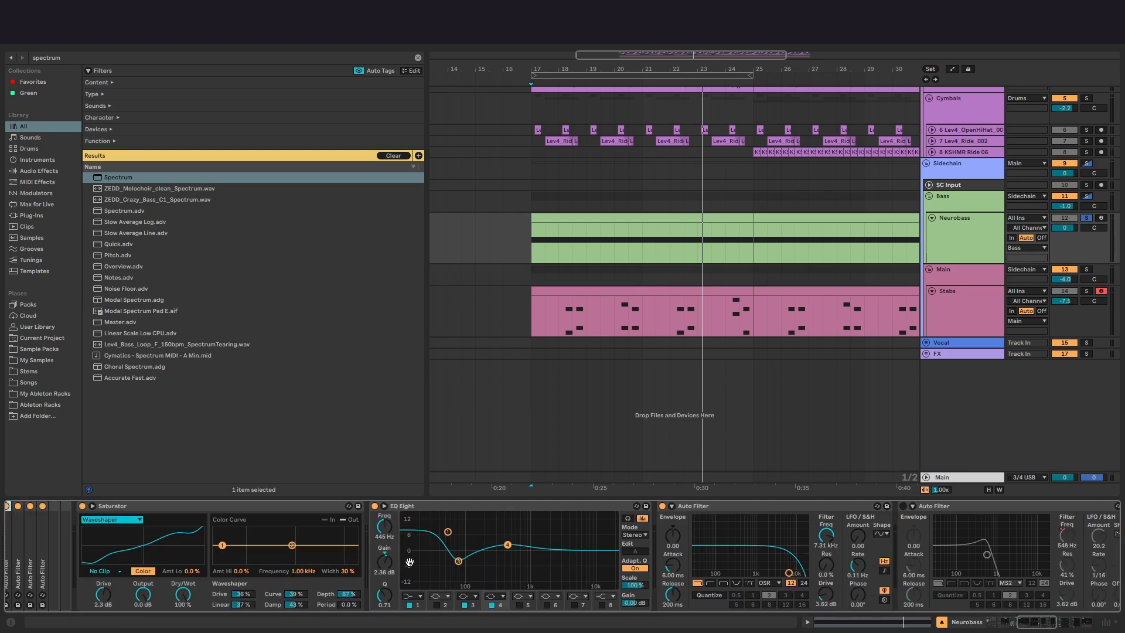
Step: Play the Neurobass and bypass all four folded Auto Filters together
{"action": "scroll", "coordinate": [451, 559], "scroll_direction": "left", "scroll_amount": 10}
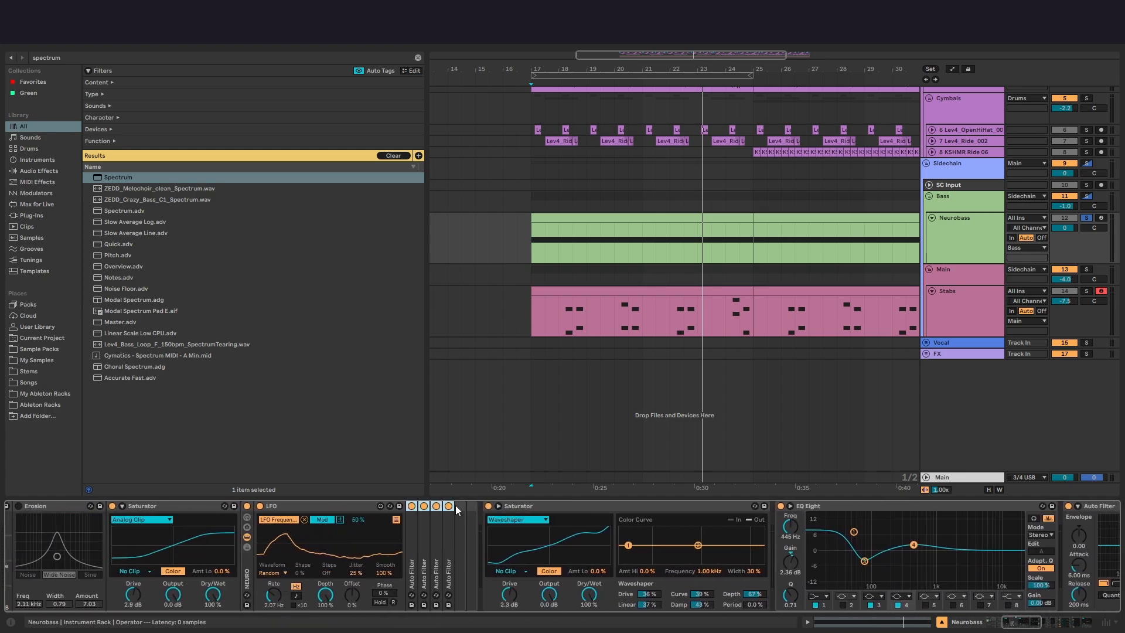
{"action": "key", "text": "space"}
{"action": "left_click", "coordinate": [448, 506]}
Step: Add a new Auto Filter after the four bypassed ones and lower its frequency to 5.92 kHz while playing the bass
{"action": "key", "text": "ctrl+f"}
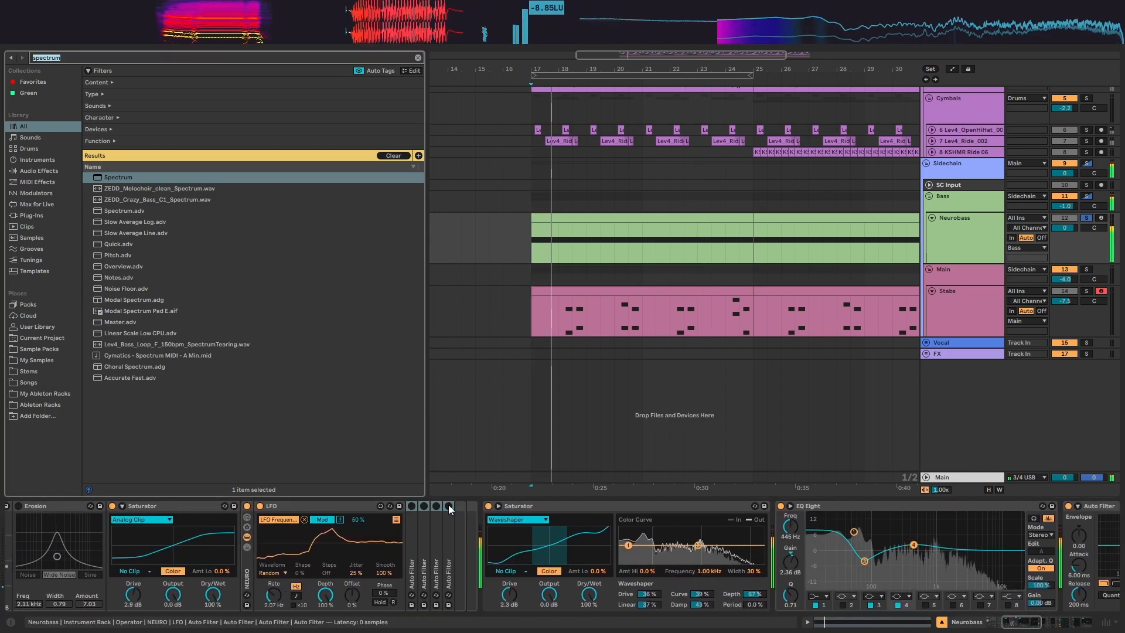
{"action": "type", "text": "autofil"}
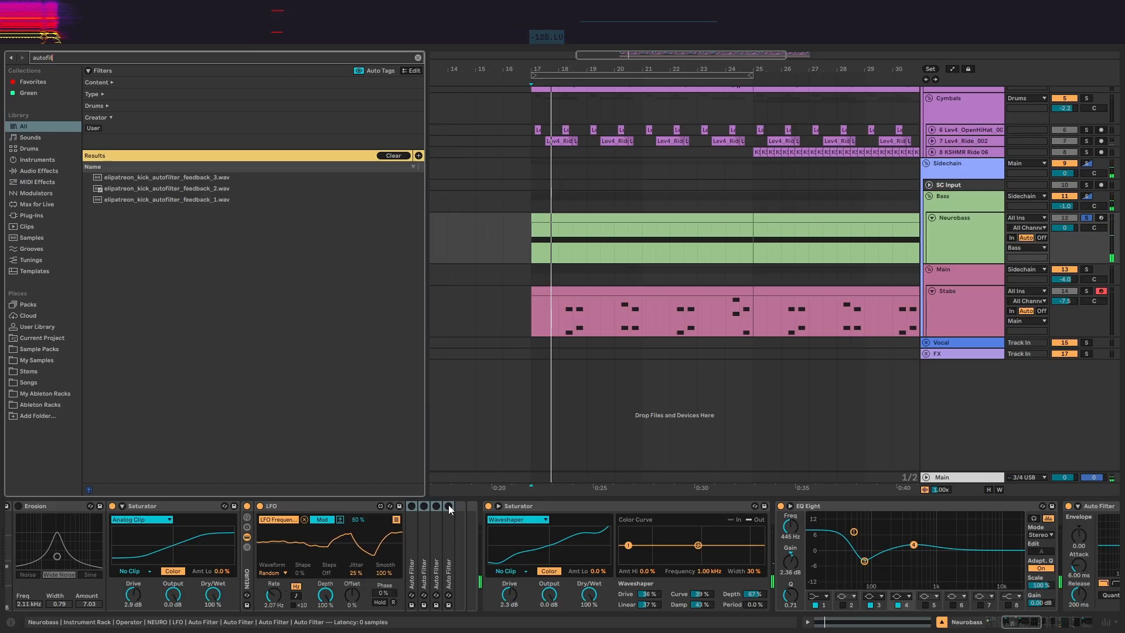
{"action": "key", "text": "BackSpace"}
{"action": "type", "text": "filter"}
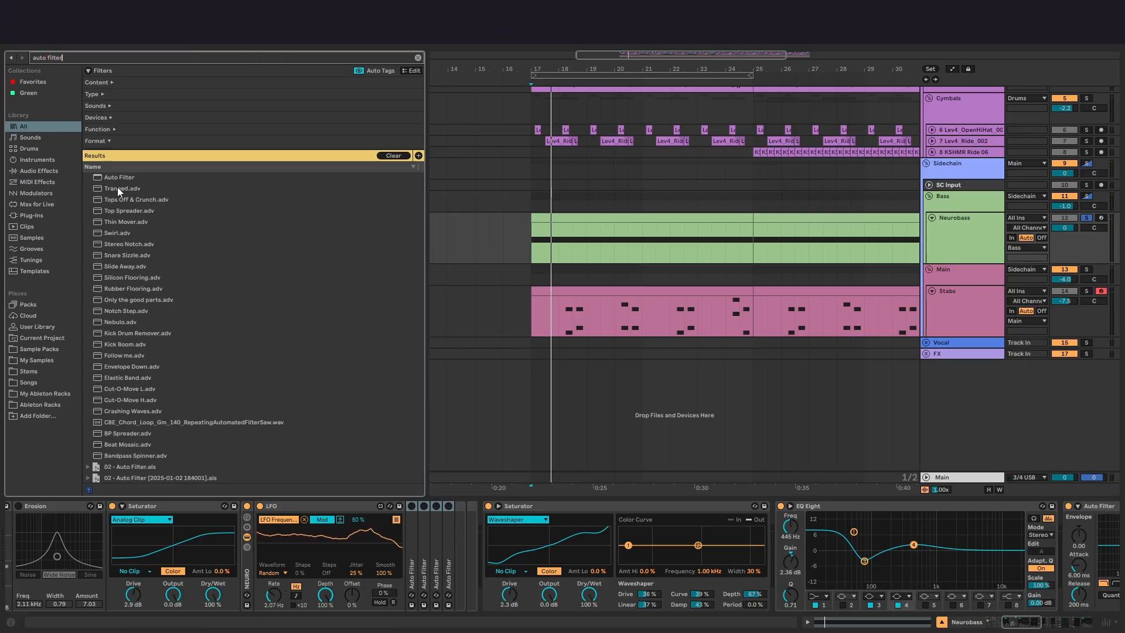
{"action": "left_click_drag", "start_coordinate": [118, 178], "coordinate": [452, 579]}
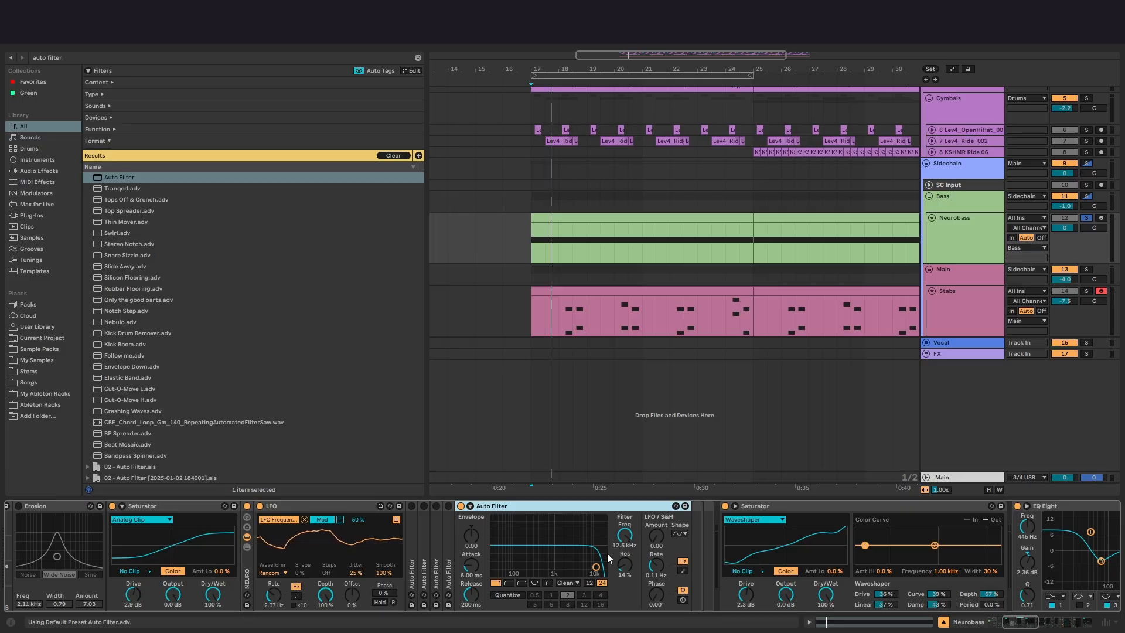
{"action": "key", "text": "space"}
{"action": "mouse_move", "coordinate": [626, 534]}
{"action": "left_mouse_down"}
{"action": "mouse_move", "coordinate": [627, 615]}
{"action": "mouse_move", "coordinate": [627, 543]}
{"action": "left_mouse_up"}
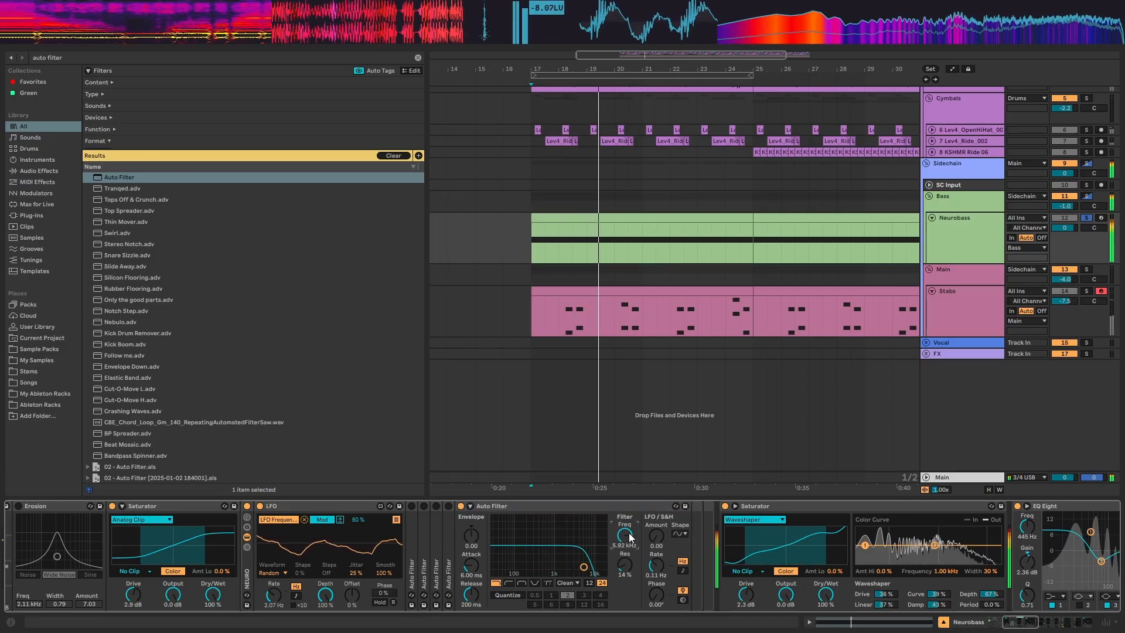
Step: Audition the Noise Layer chain of the Instrument Rack in solo and return to the Operator chain
{"action": "left_click_drag", "start_coordinate": [550, 526], "coordinate": [964, 525]}
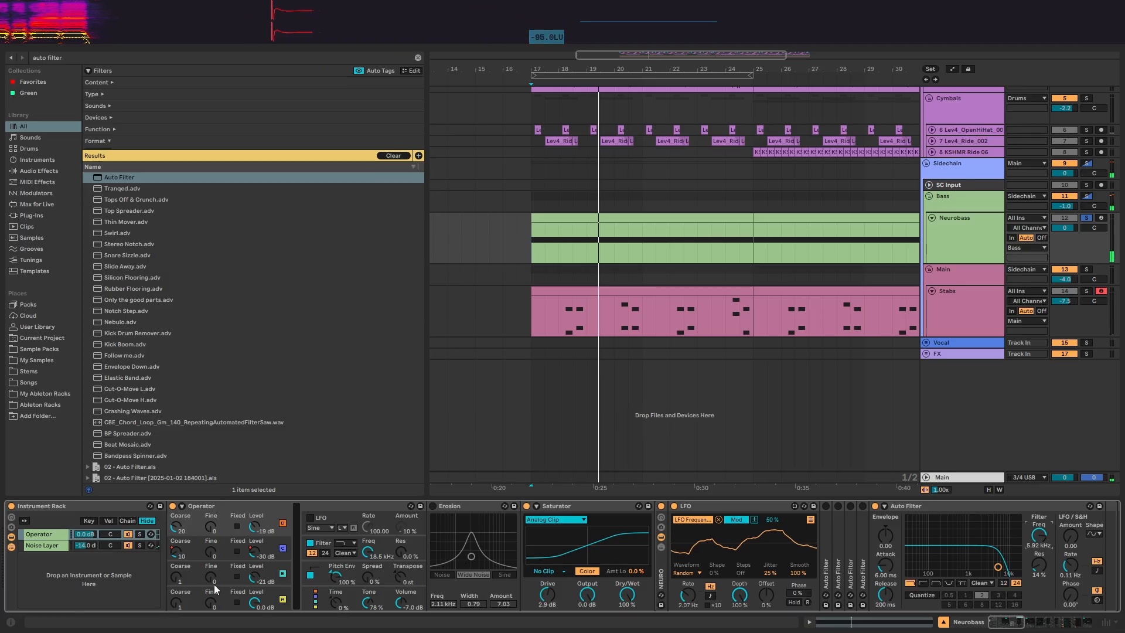
{"action": "left_click", "coordinate": [50, 543]}
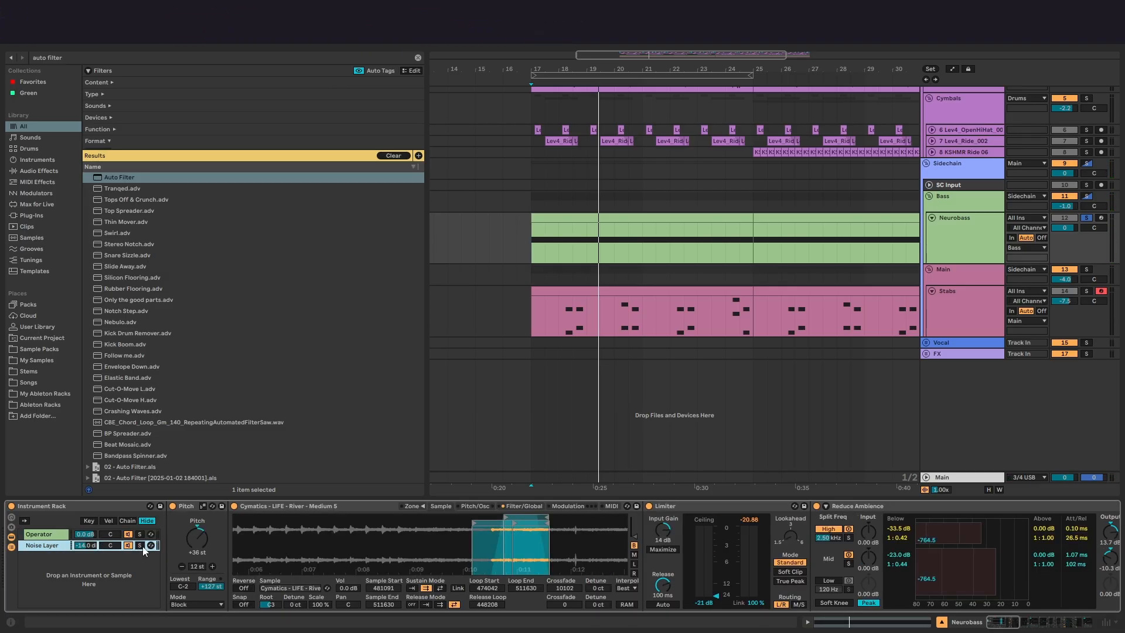
{"action": "key", "text": "space"}
{"action": "left_click", "coordinate": [142, 545]}
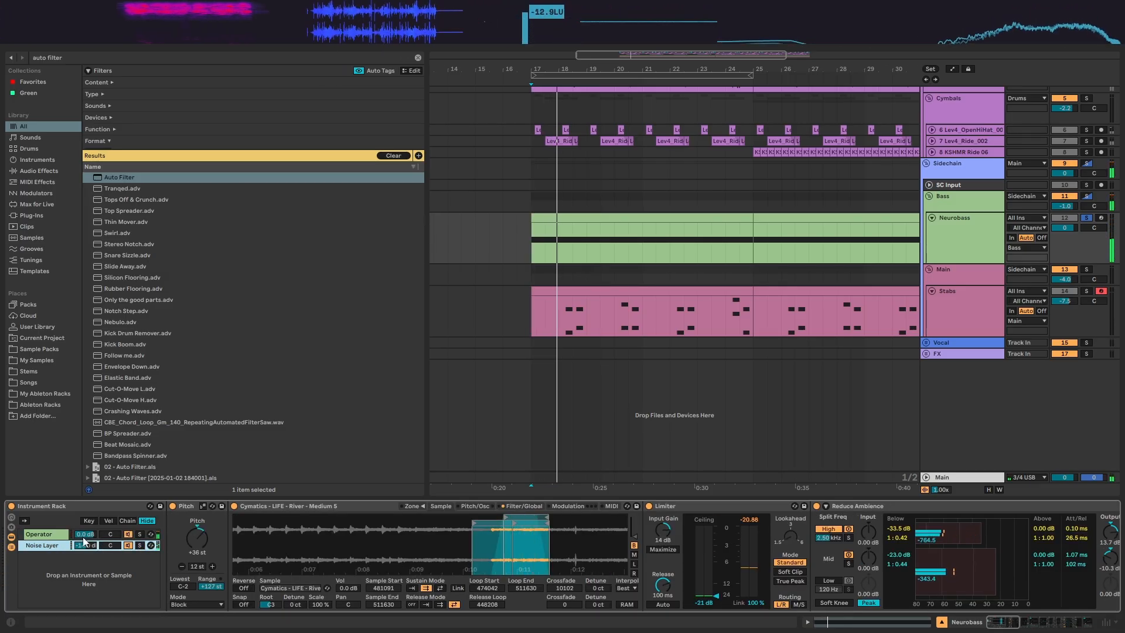
{"action": "left_click", "coordinate": [59, 534]}
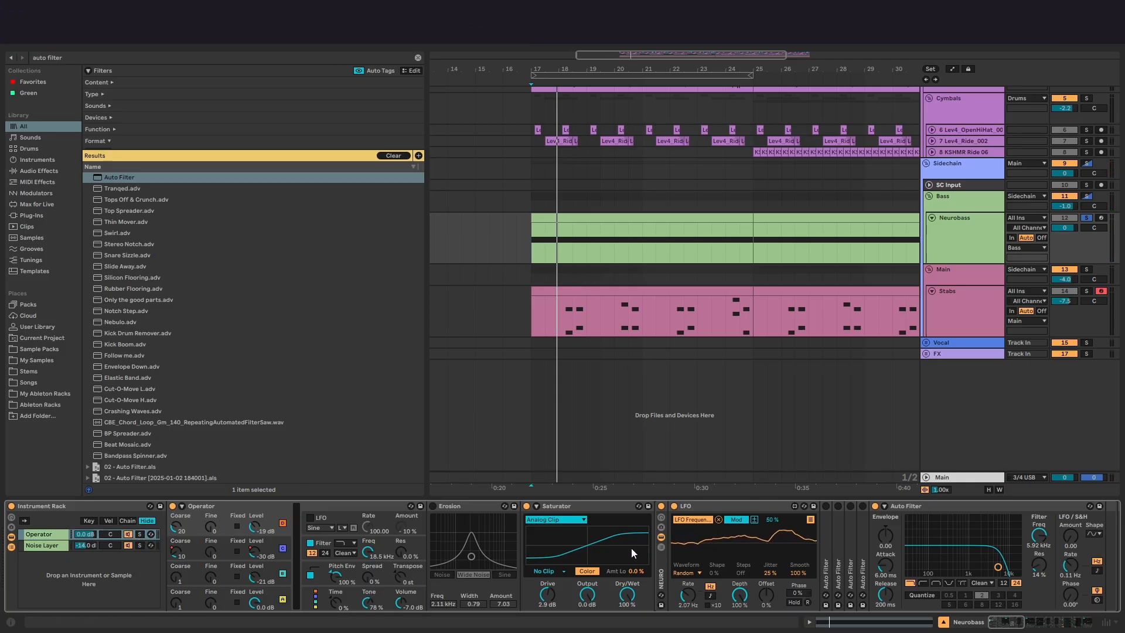
Step: Sweep the new Auto Filter's low-pass frequency down to about 41.7 Hz and back up during playback, and set its circuit to OSR
{"action": "left_click_drag", "start_coordinate": [995, 502], "coordinate": [485, 526]}
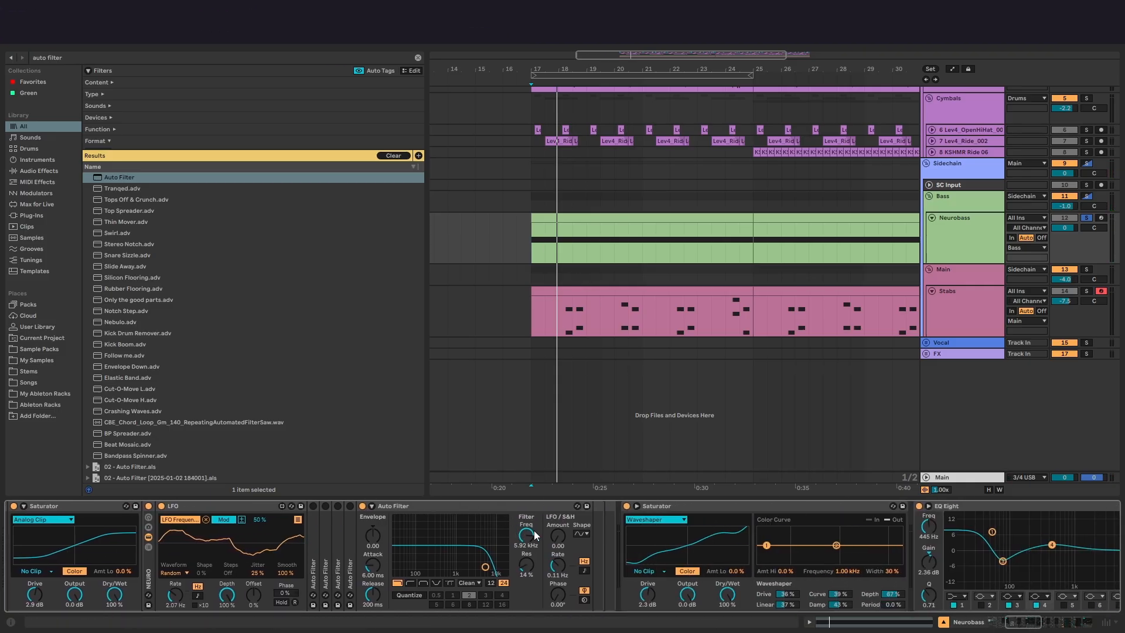
{"action": "key", "text": "space"}
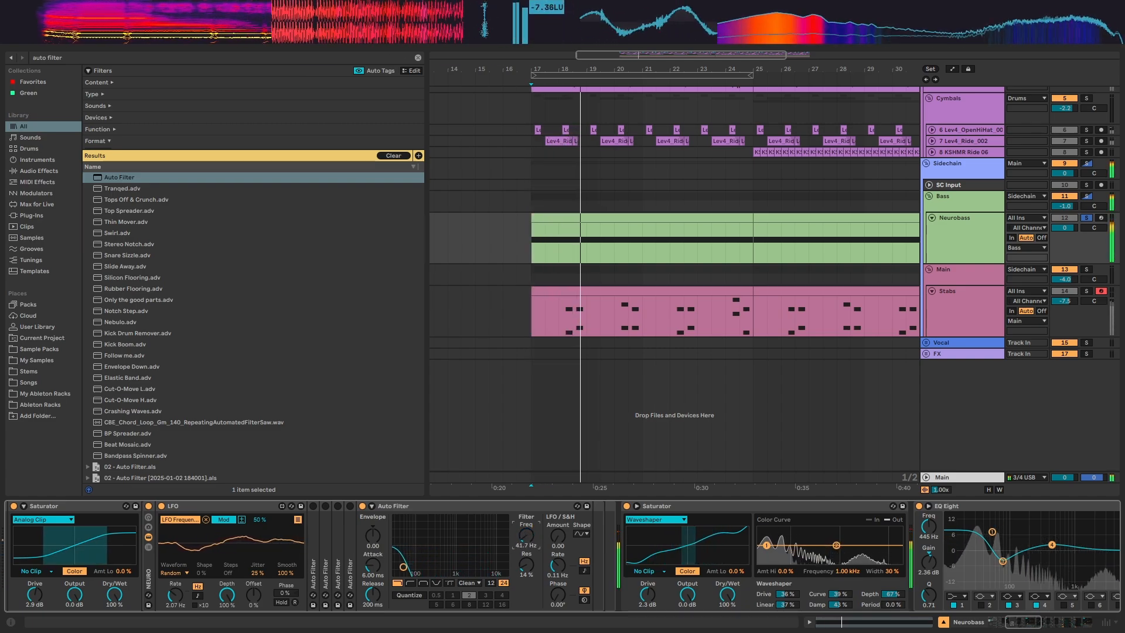
{"action": "key", "text": "space"}
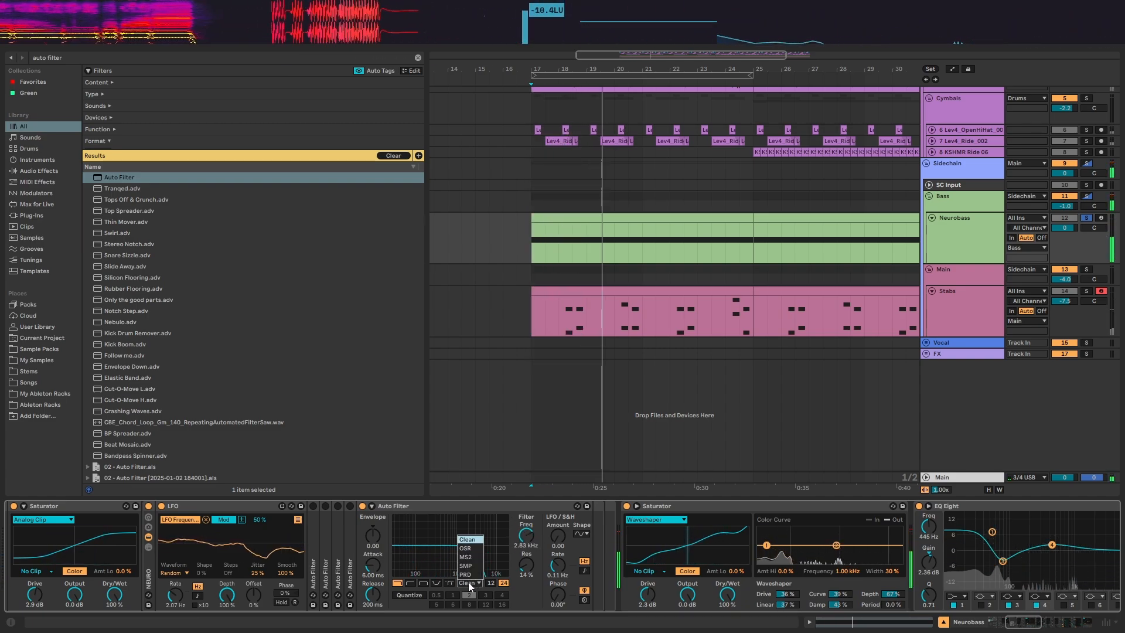
{"action": "left_click", "coordinate": [469, 582]}
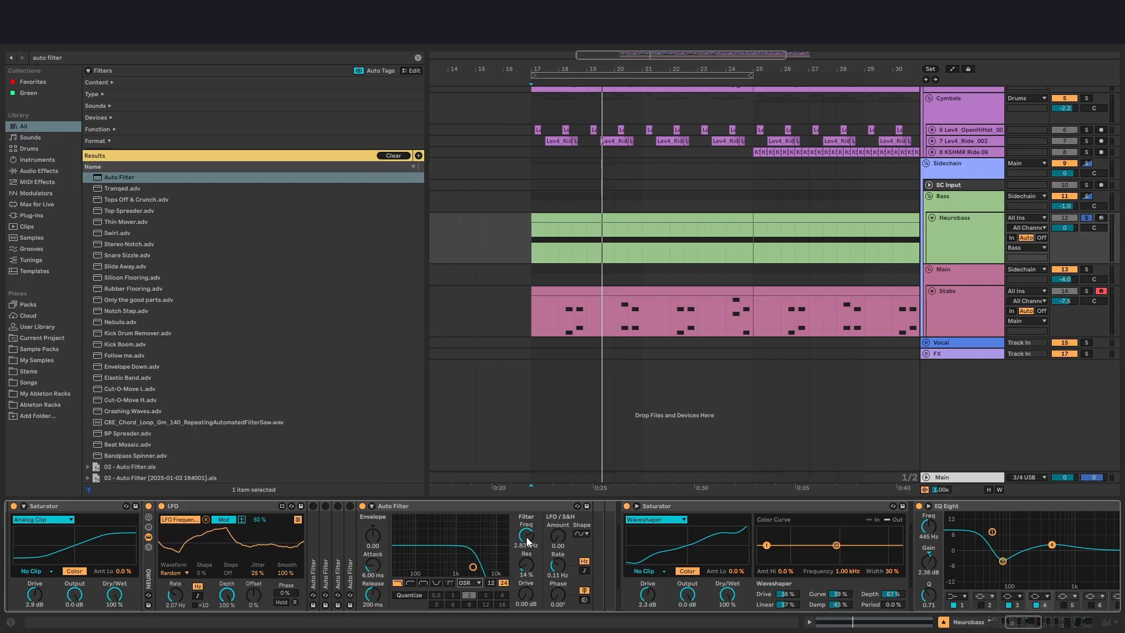
Step: Raise the OSR Auto Filter's Drive to 24 dB and sweep its frequency down to 264 Hz while playing the bass
{"action": "key", "text": "space"}
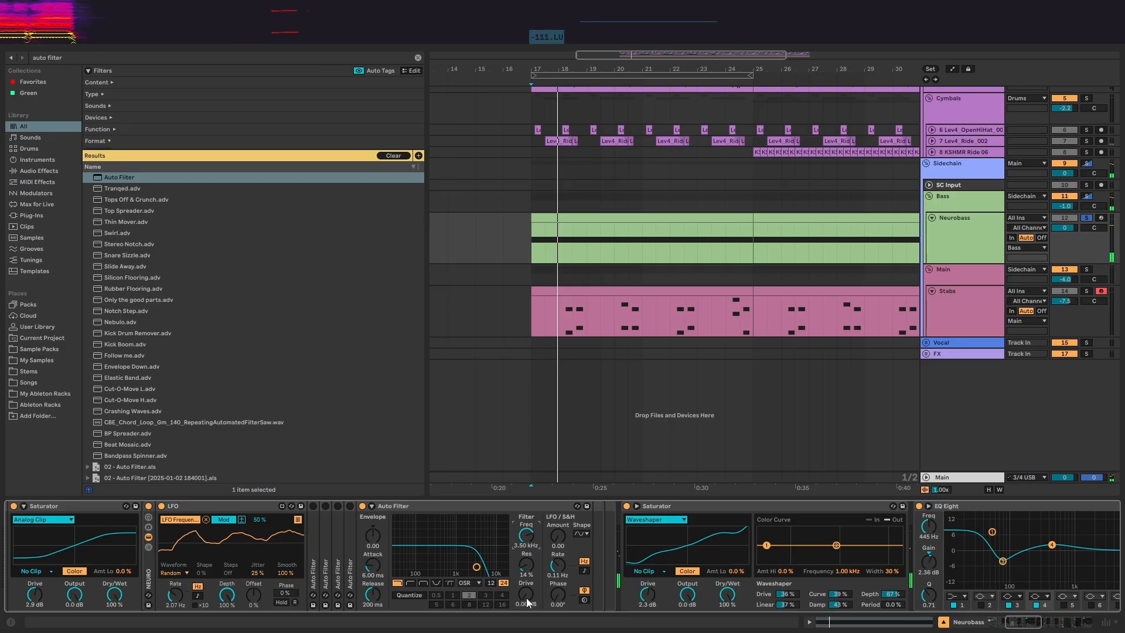
{"action": "left_click_drag", "start_coordinate": [526, 594], "coordinate": [526, 554]}
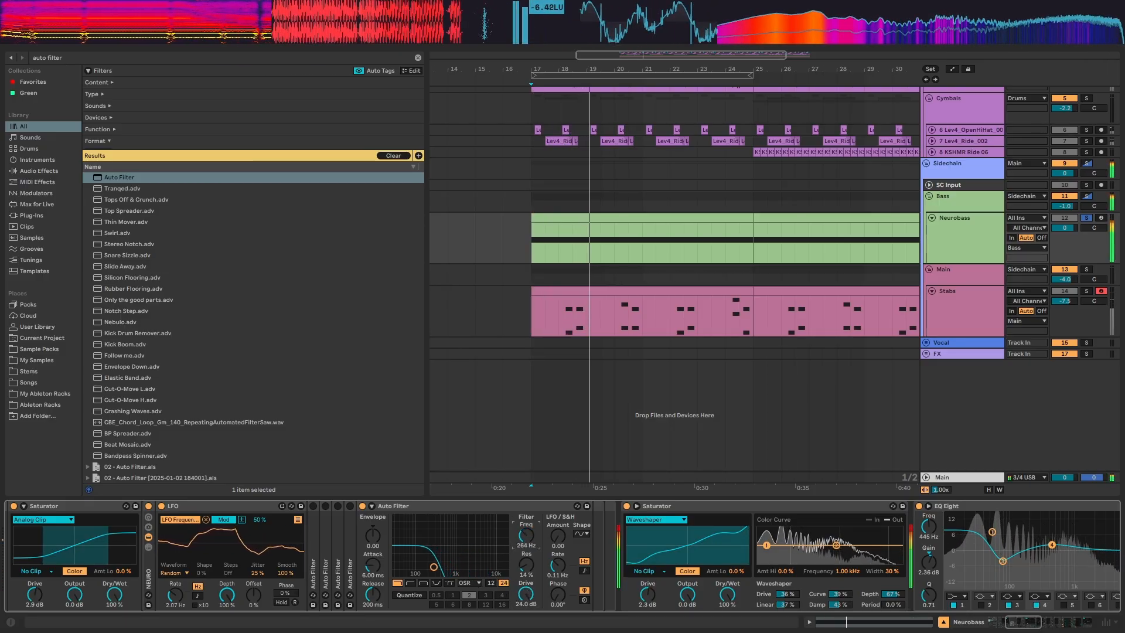
{"action": "key", "text": "space"}
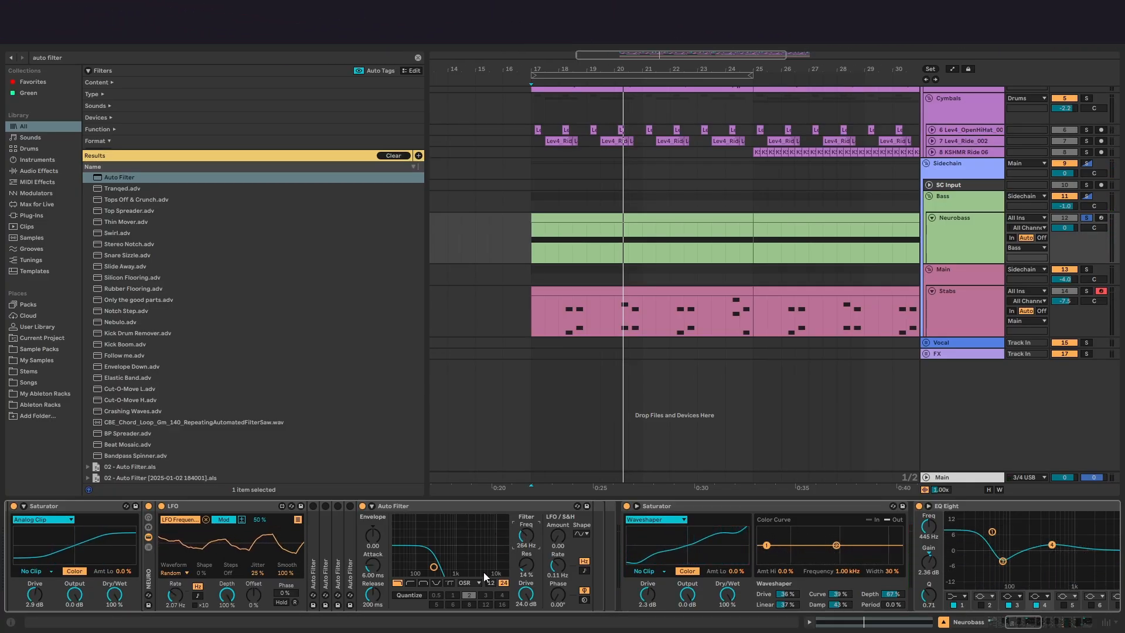
Step: Switch the new Auto Filter from low-pass to high-pass
{"action": "left_click", "coordinate": [410, 583]}
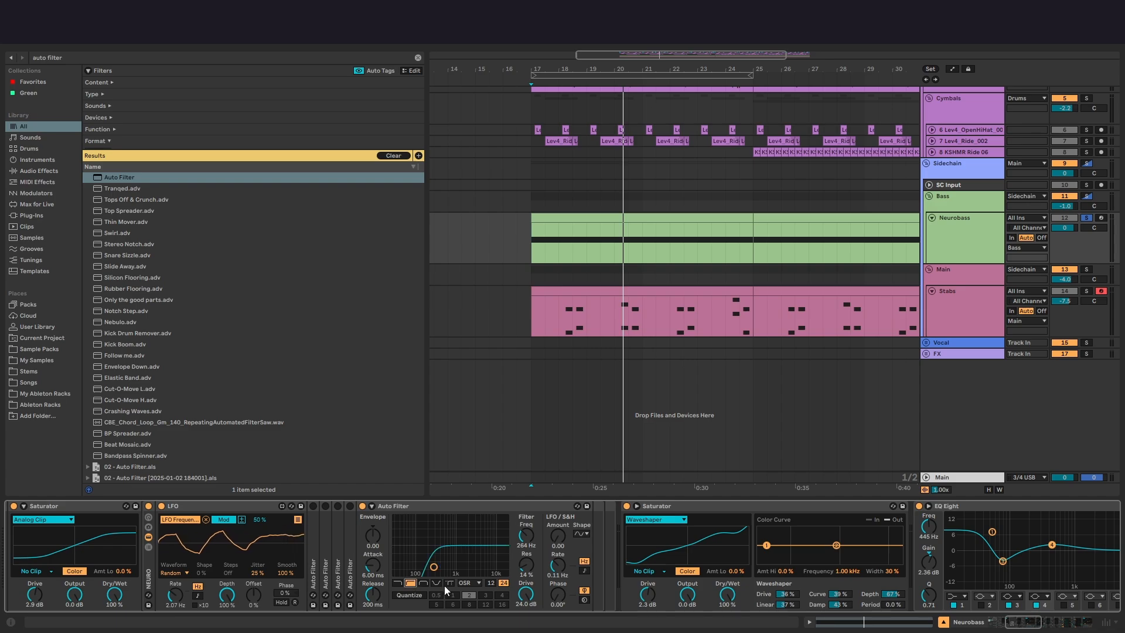
Step: Switch the new Auto Filter to band-pass, audition it, and set its frequency to 719 Hz and resonance to 36%
{"action": "key", "text": "space"}
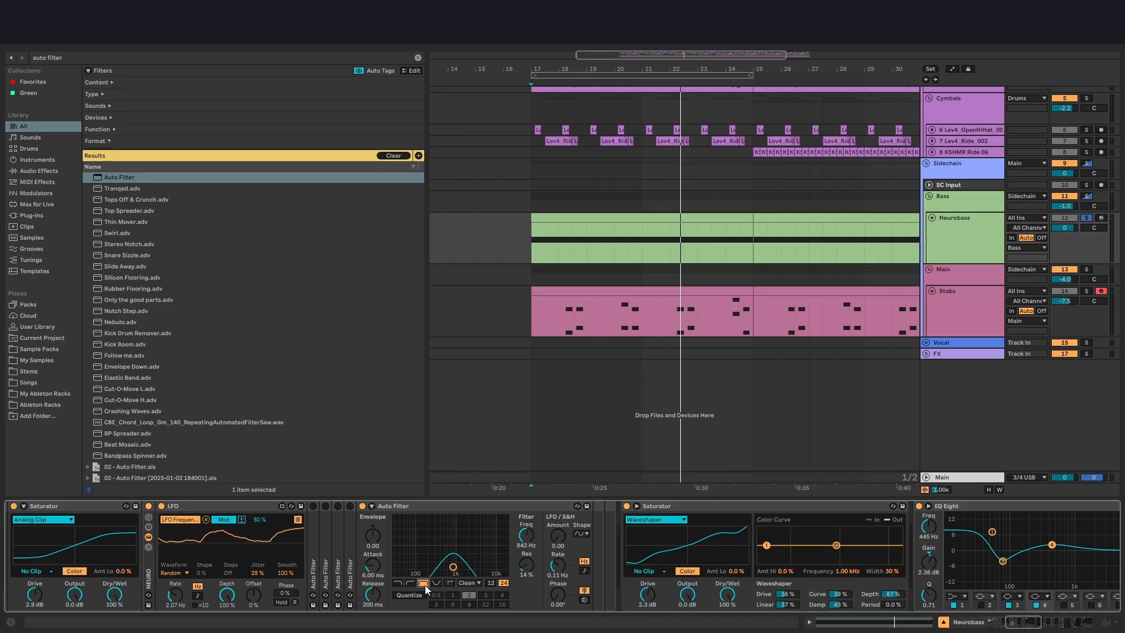
{"action": "key", "text": "space"}
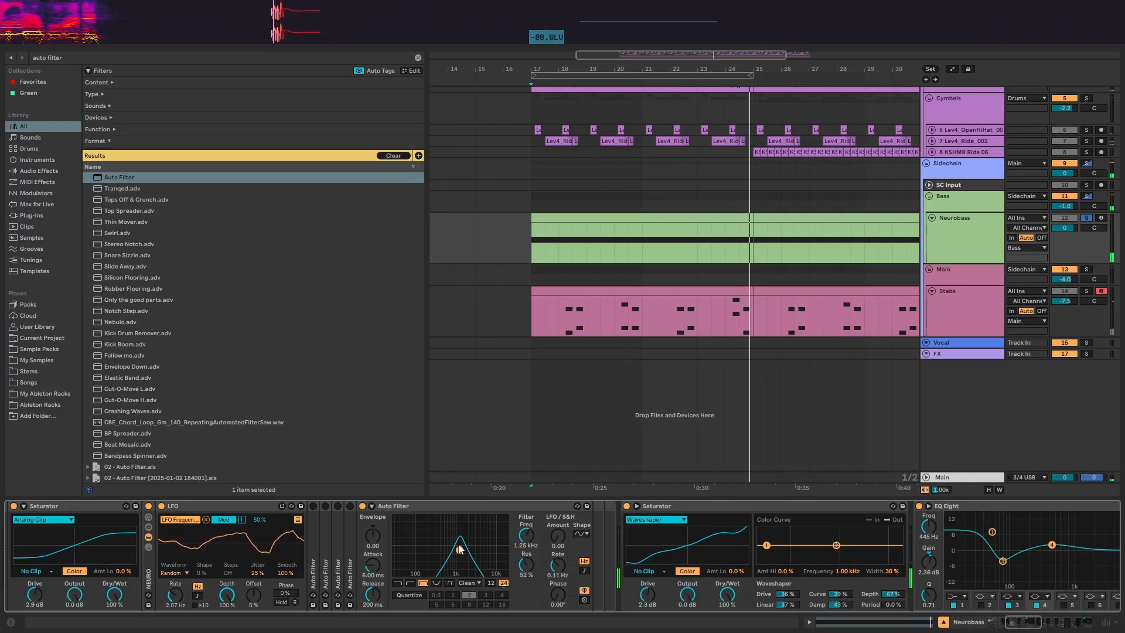
{"action": "left_click_drag", "start_coordinate": [525, 535], "coordinate": [525, 552]}
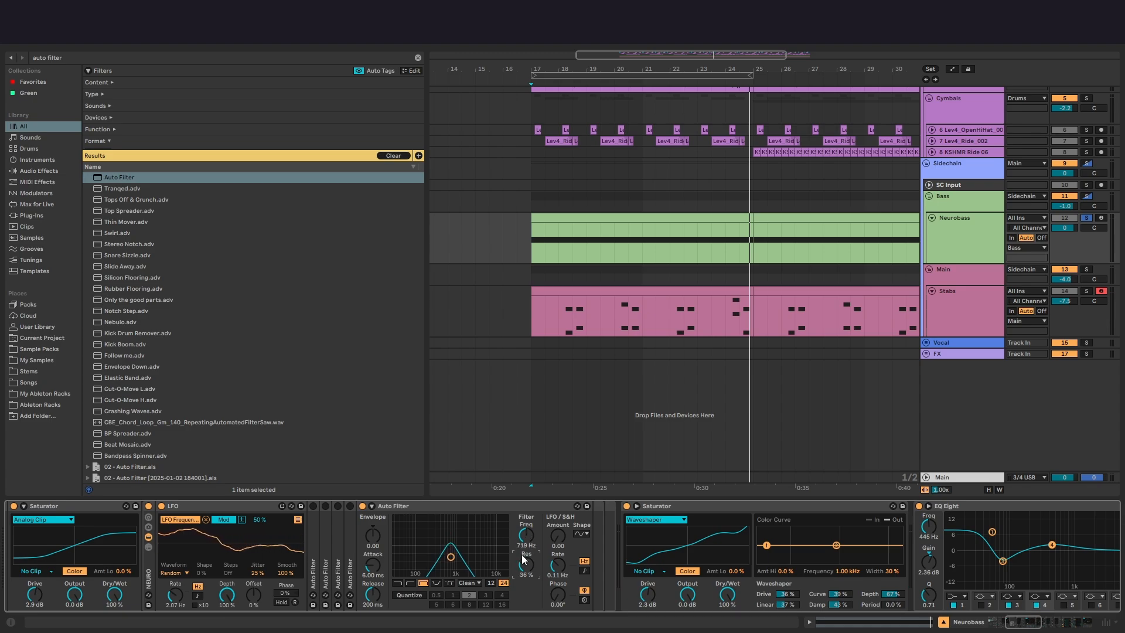
Step: Raise the band-pass Auto Filter's own LFO Amount to 18.6 while playing the bass
{"action": "left_click", "coordinate": [234, 505]}
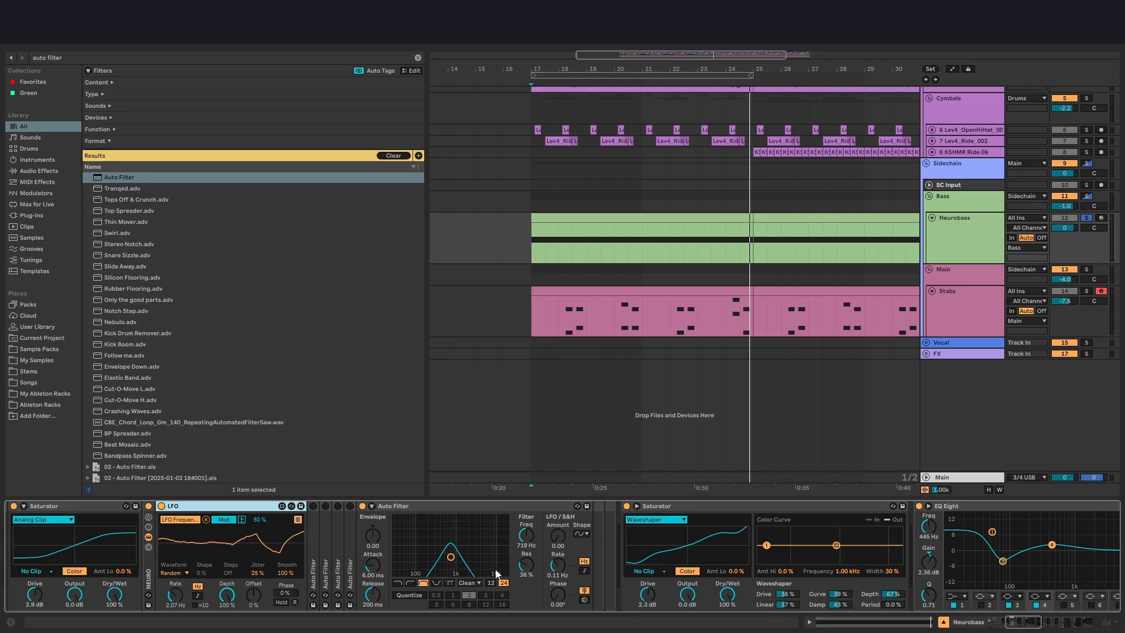
{"action": "left_click", "coordinate": [515, 505]}
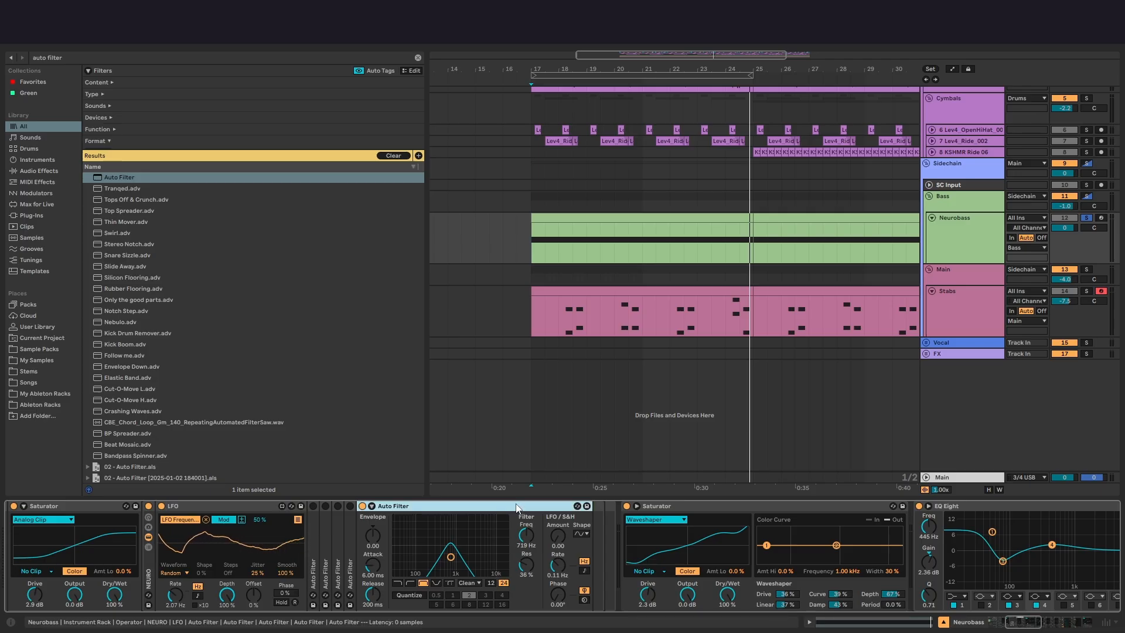
{"action": "left_click", "coordinate": [555, 539]}
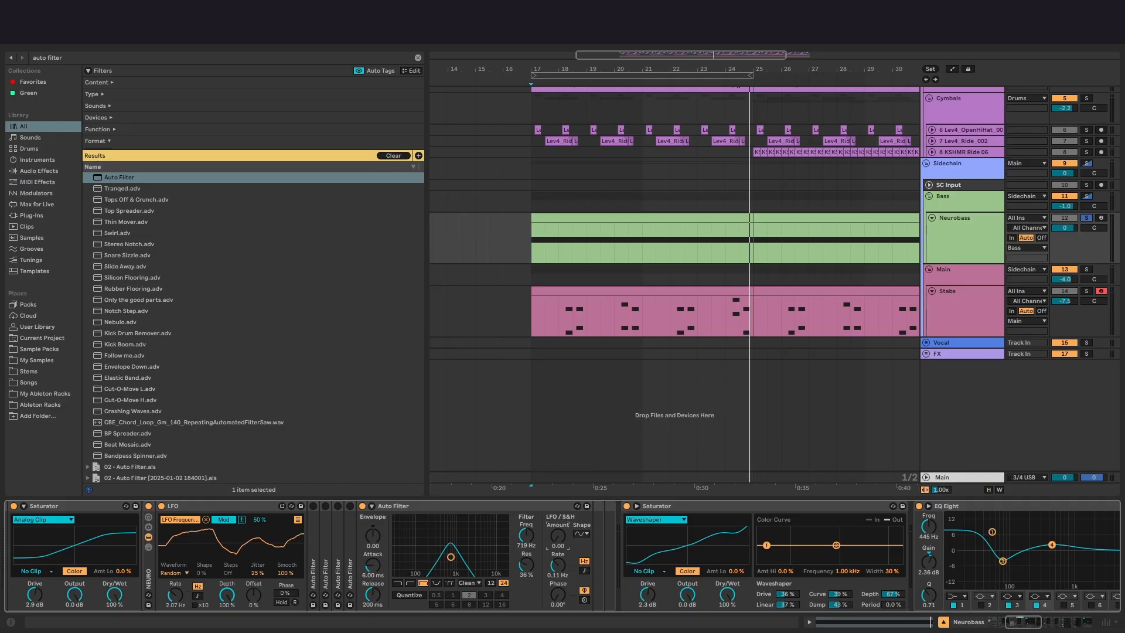
{"action": "left_click", "coordinate": [459, 509]}
{"action": "key", "text": "space"}
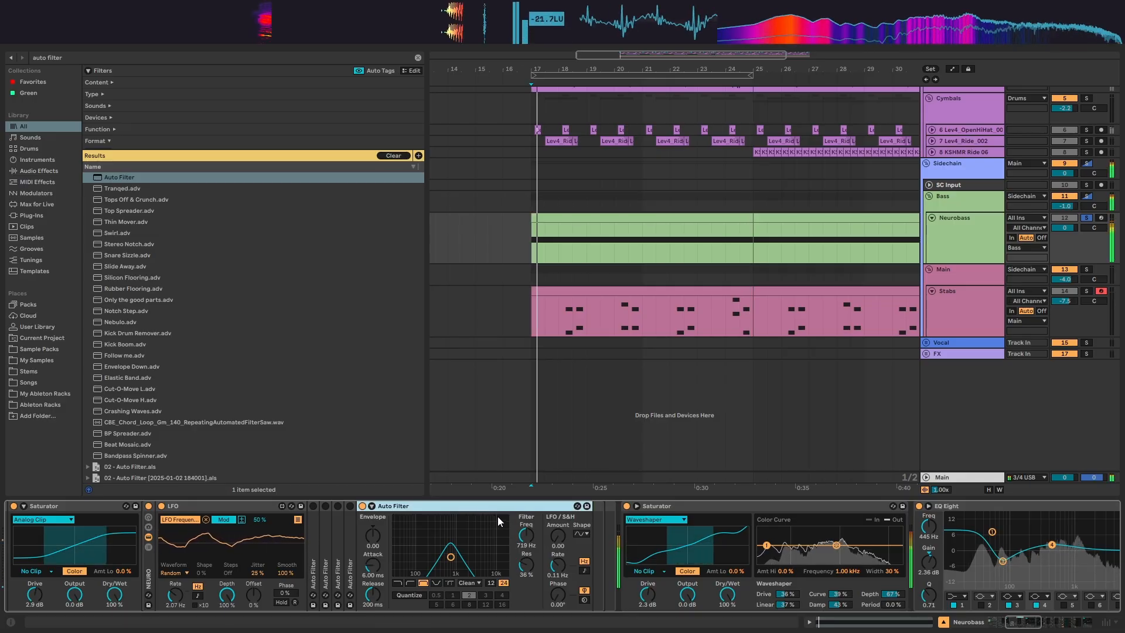
{"action": "key", "text": "space"}
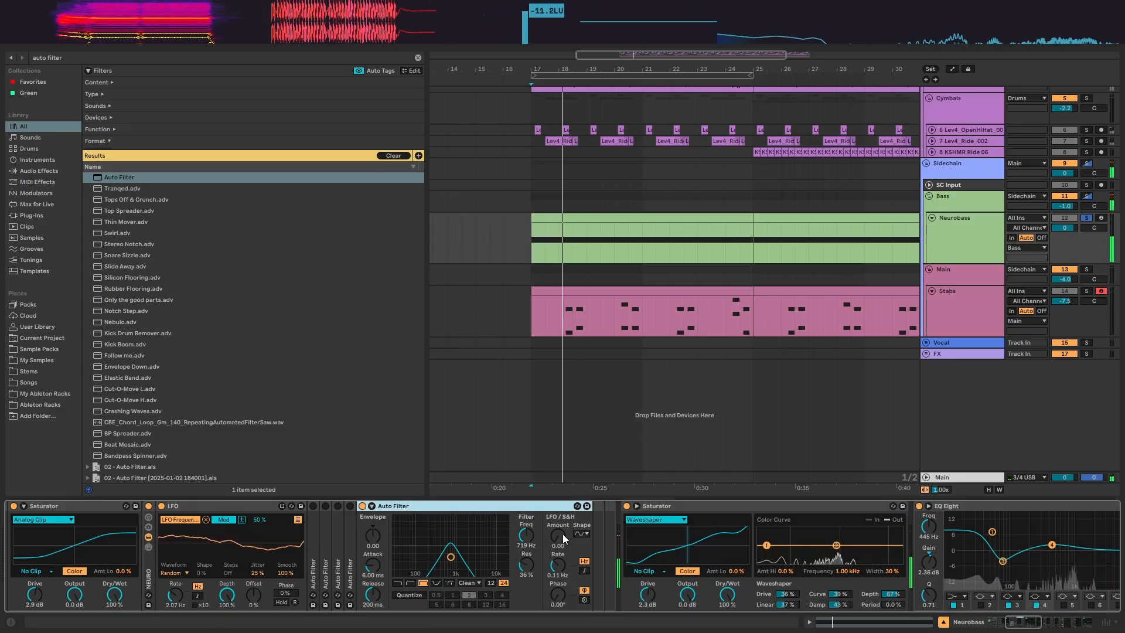
{"action": "mouse_move", "coordinate": [560, 536]}
{"action": "left_mouse_down"}
{"action": "mouse_move", "coordinate": [560, 522]}
{"action": "mouse_move", "coordinate": [560, 538]}
{"action": "left_mouse_up"}
{"action": "key", "text": "space"}
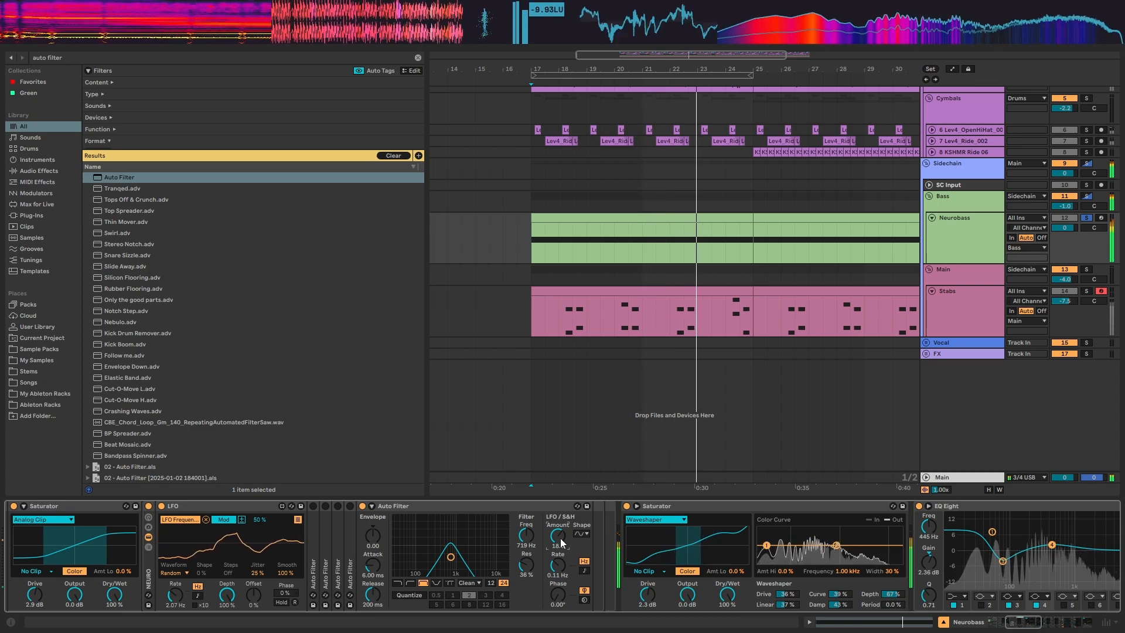
Step: Audition the bass with the Auto Filter's LFO rate synced to tempo and return the rate to Hz
{"action": "mouse_move", "coordinate": [94, 26]}
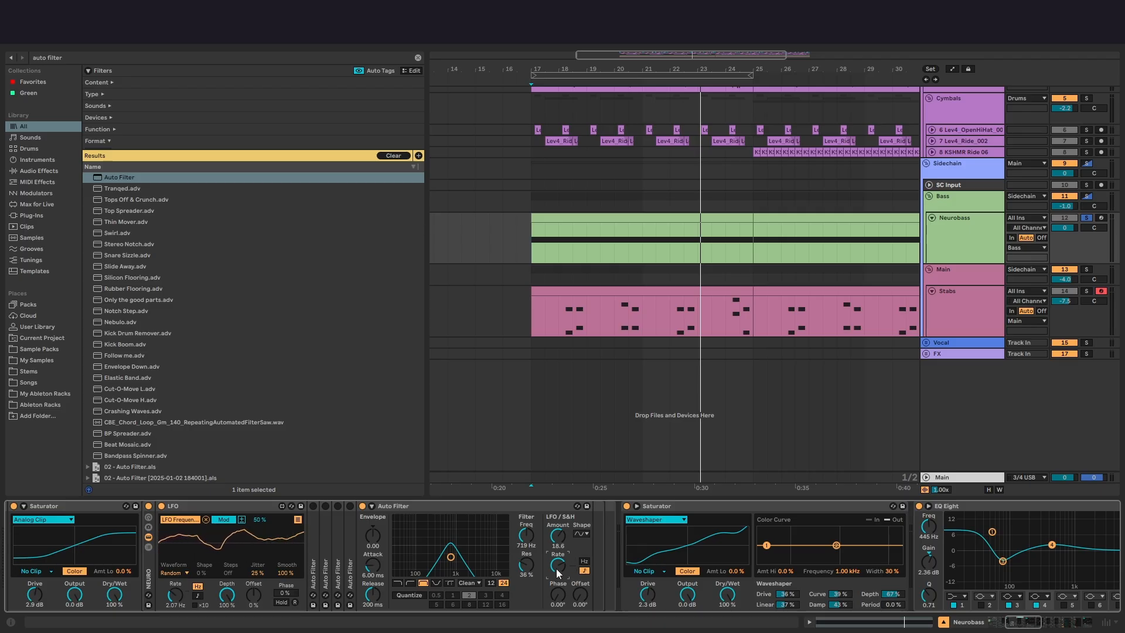
{"action": "key", "text": "space"}
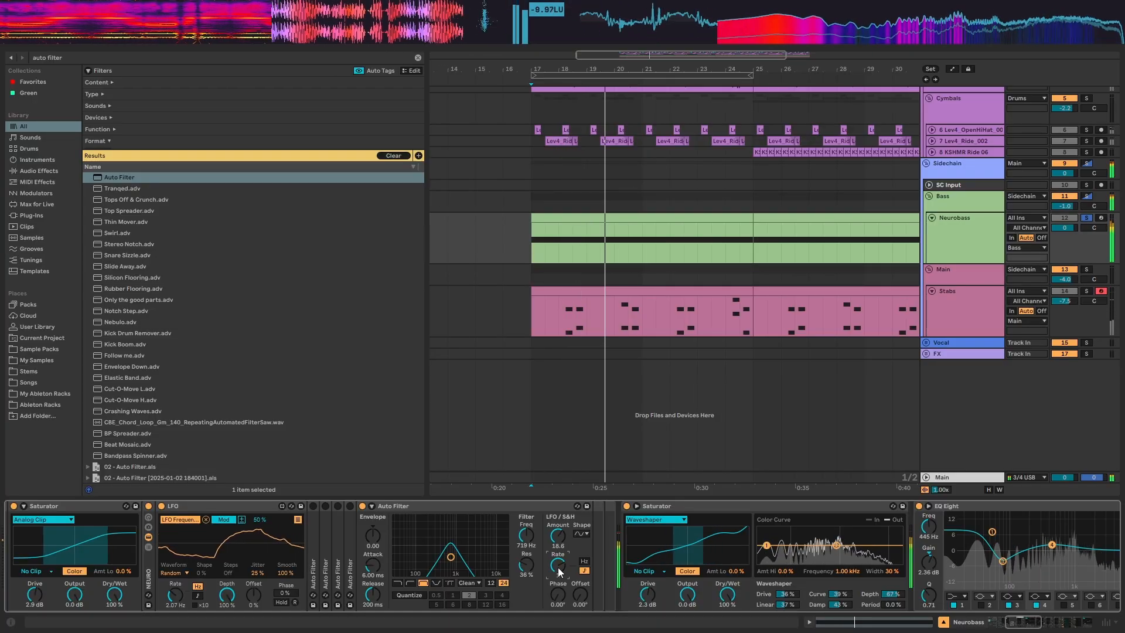
{"action": "key", "text": "space"}
{"action": "key", "text": "space"}
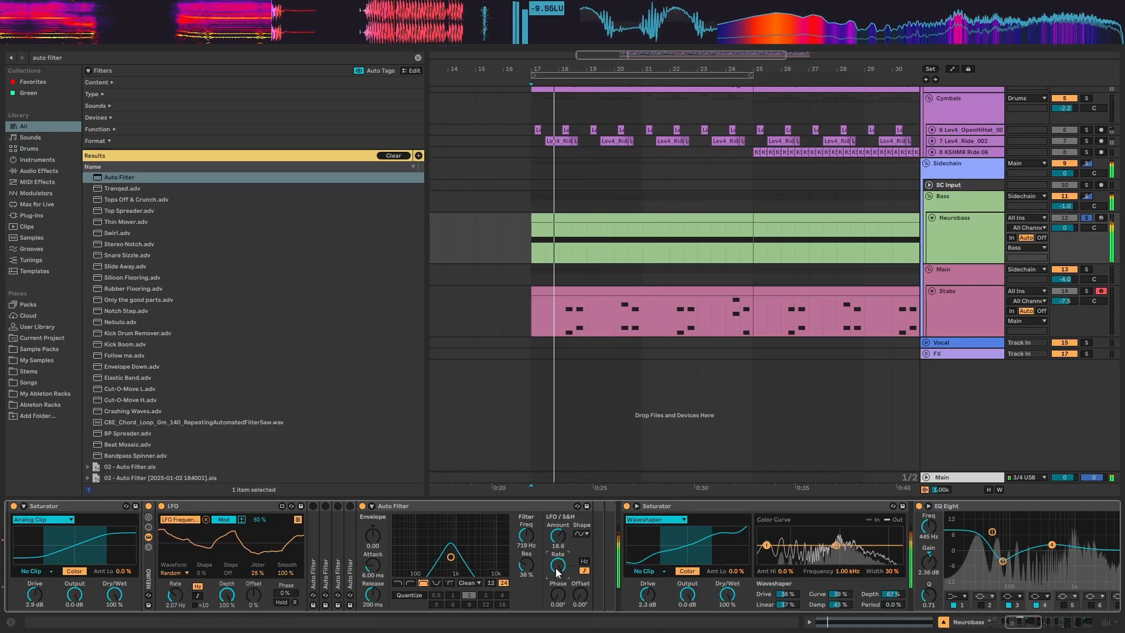
{"action": "key", "text": "space"}
{"action": "key", "text": "space"}
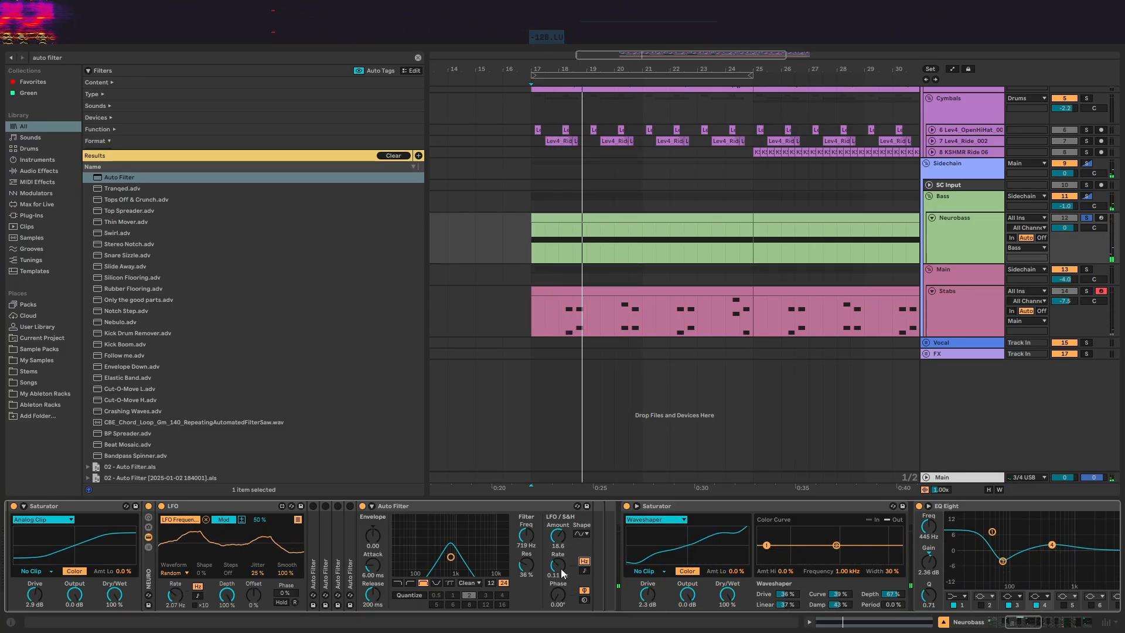
Step: Adjust the Auto Filter's LFO rate, trying 1.00 Hz, and set its phase to 154° during playback
{"action": "key", "text": "space"}
{"action": "left_click_drag", "start_coordinate": [560, 568], "coordinate": [560, 566]}
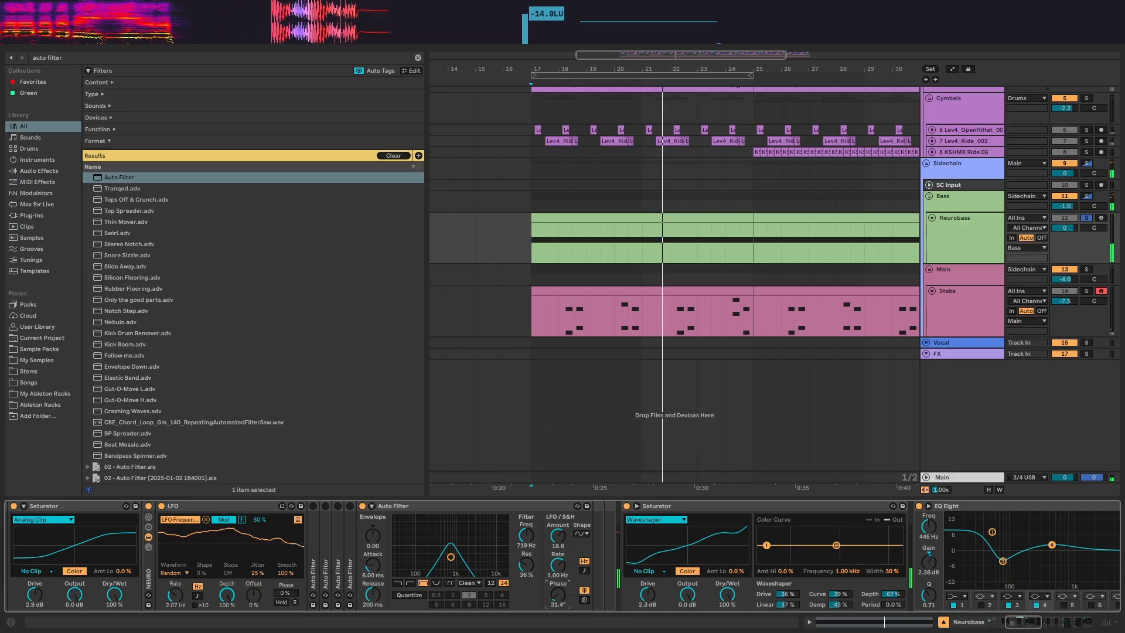
{"action": "key", "text": "space"}
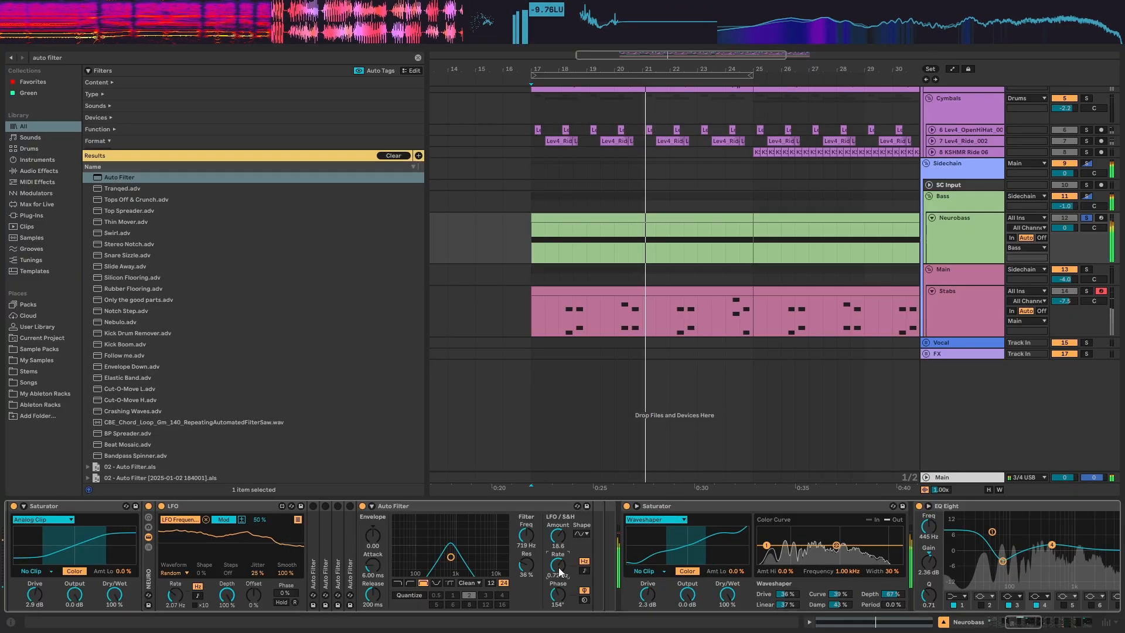
{"action": "key", "text": "space"}
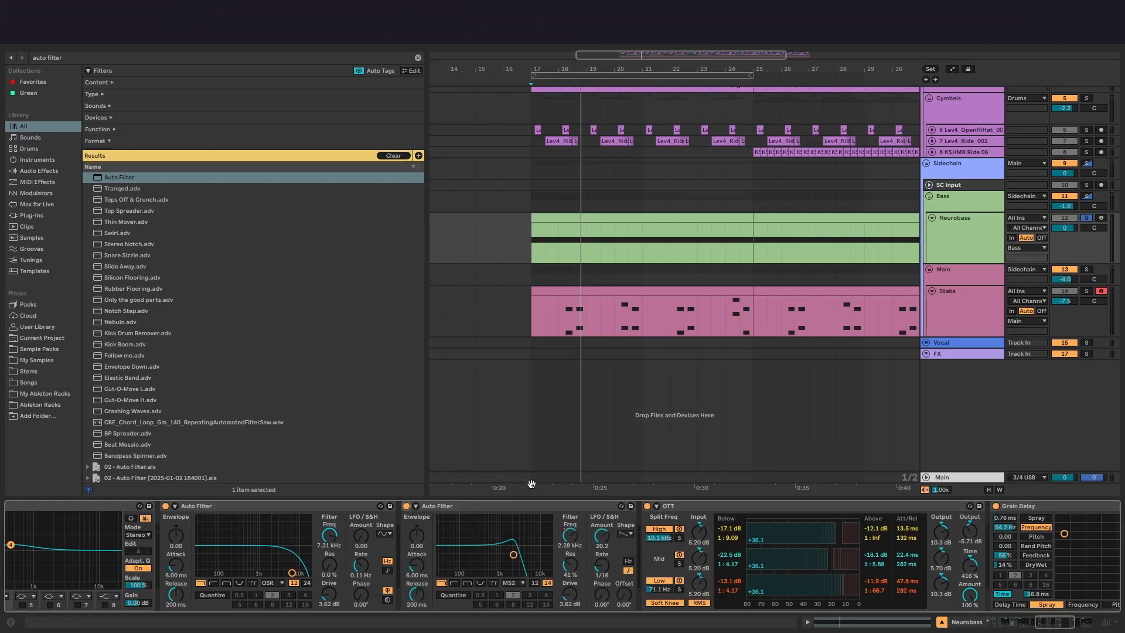
Step: Play the neuro bass from bar 17 and examine the MS2 Auto Filter in front of the OTT
{"action": "scroll", "coordinate": [554, 326], "scroll_direction": "right", "scroll_amount": 3}
{"action": "scroll", "coordinate": [554, 326], "scroll_direction": "up", "scroll_amount": 1}
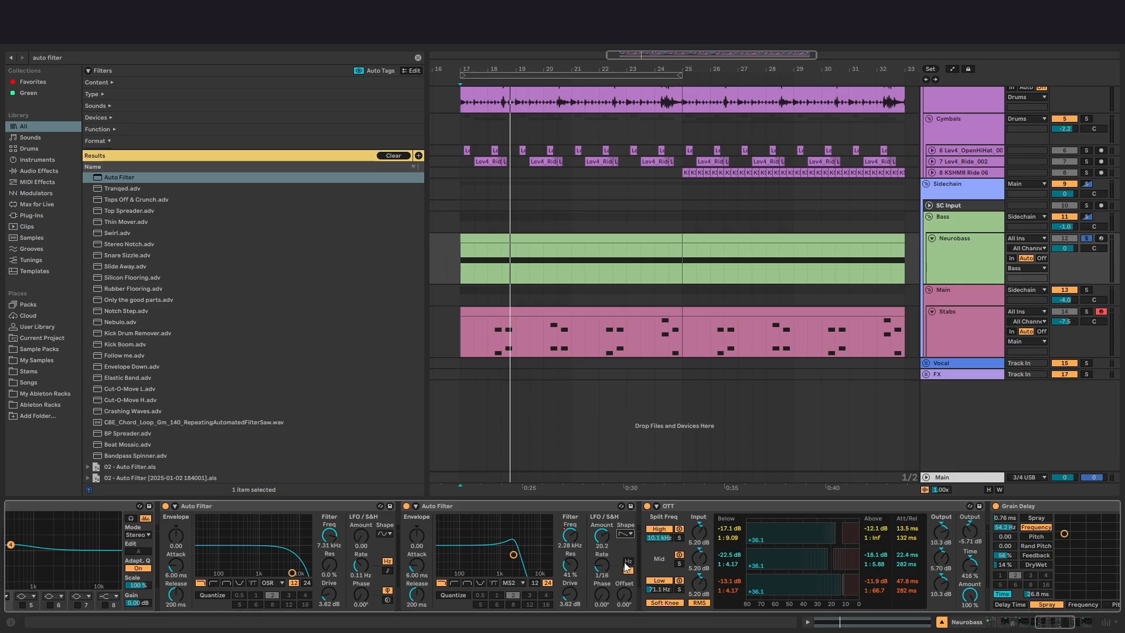
{"action": "left_click", "coordinate": [460, 263]}
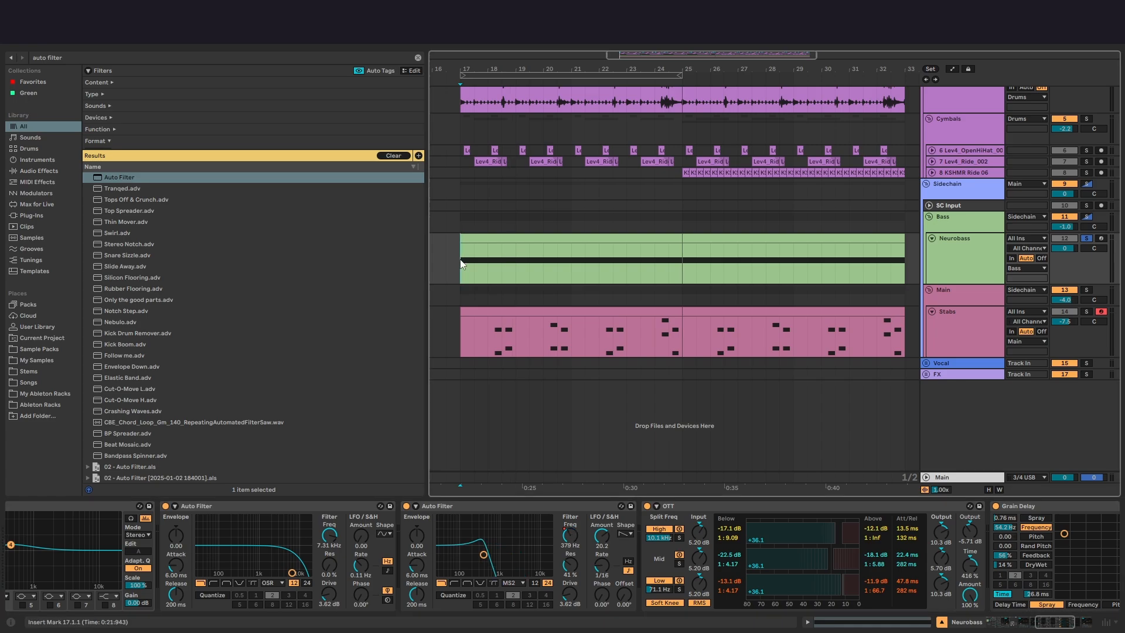
{"action": "key", "text": "space"}
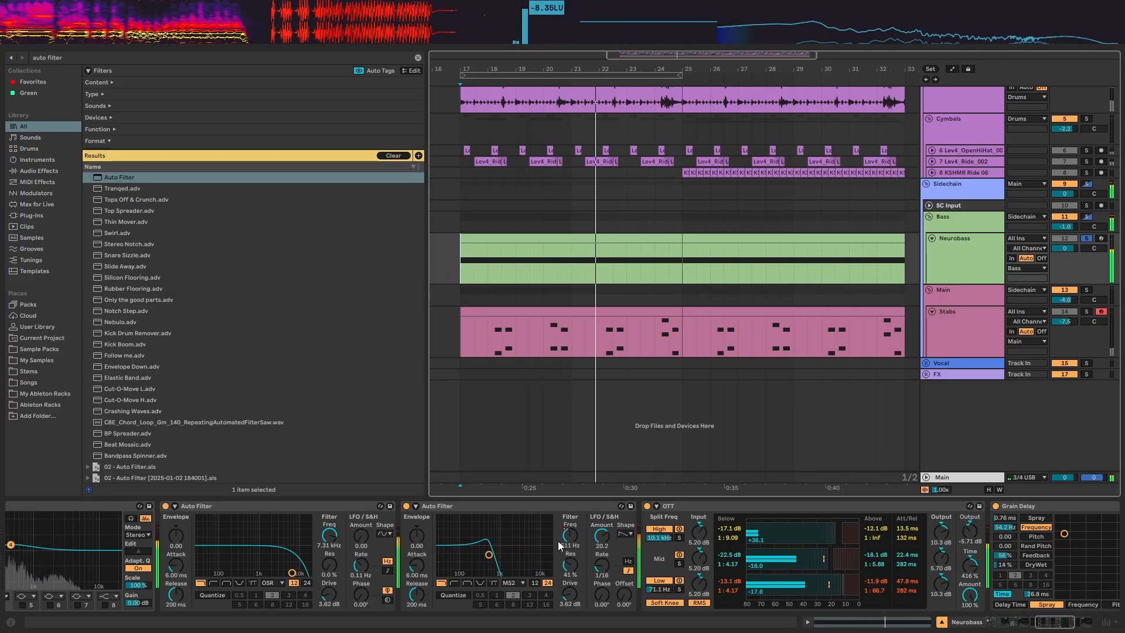
{"action": "key", "text": "space"}
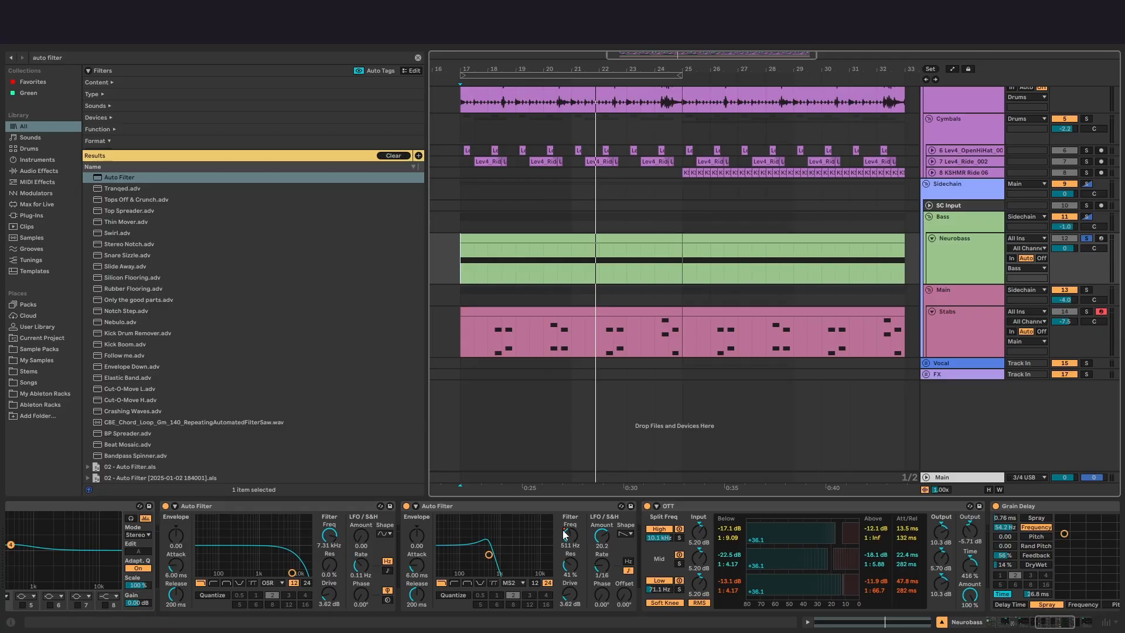
Step: Solo the Stabs track and play its clip from bar 18
{"action": "scroll", "coordinate": [555, 533], "scroll_direction": "left", "scroll_amount": 2}
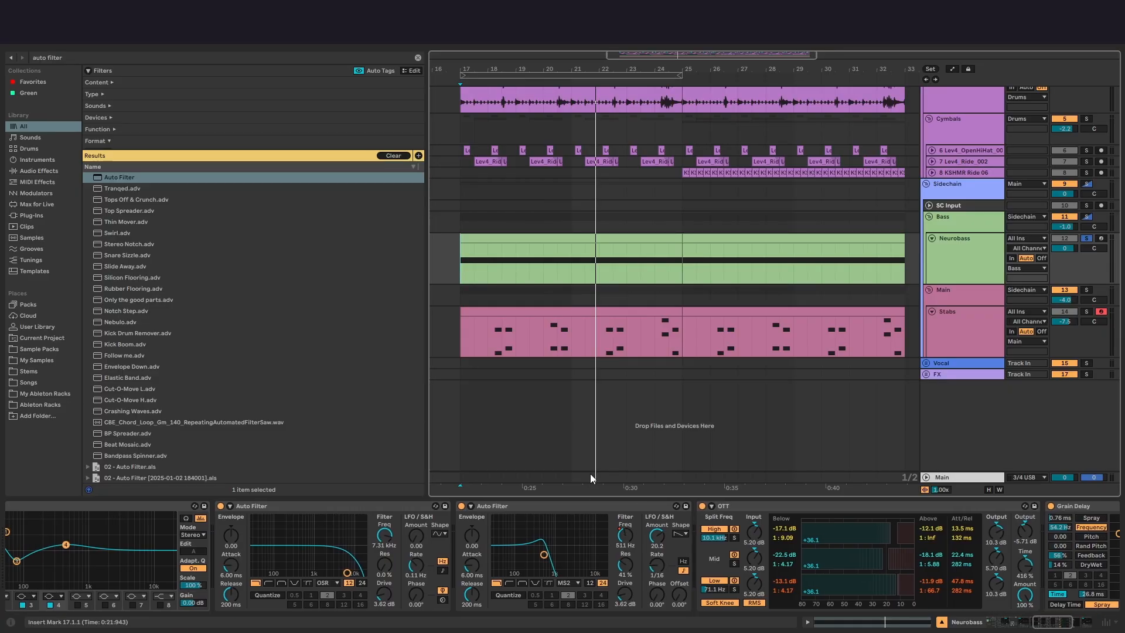
{"action": "scroll", "coordinate": [400, 536], "scroll_direction": "left", "scroll_amount": 10}
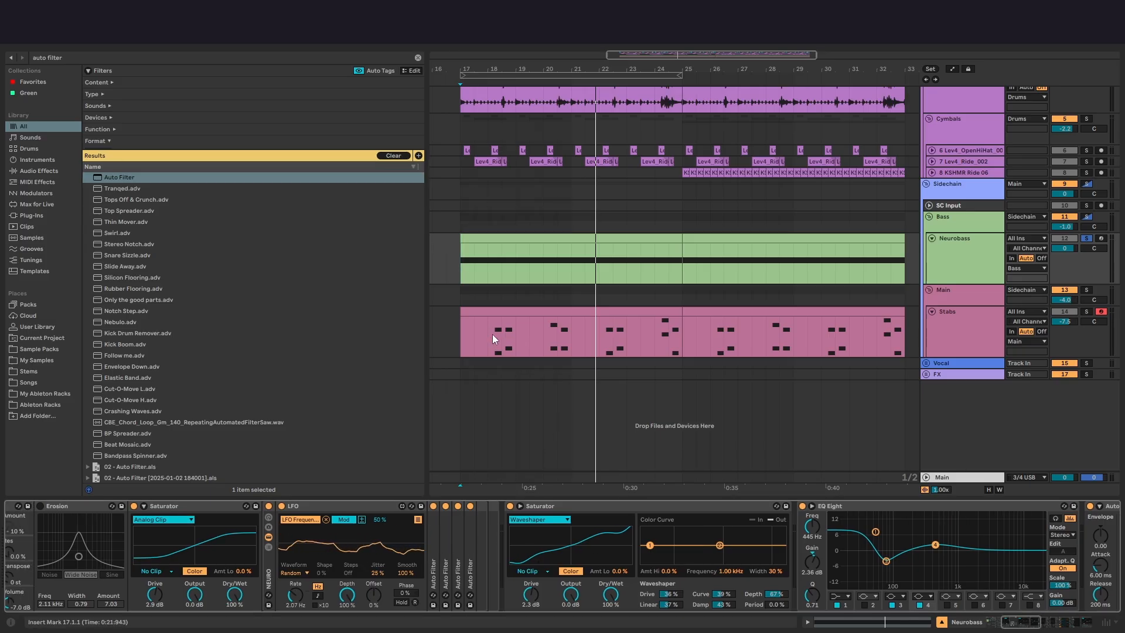
{"action": "left_click_drag", "start_coordinate": [498, 341], "coordinate": [470, 334]}
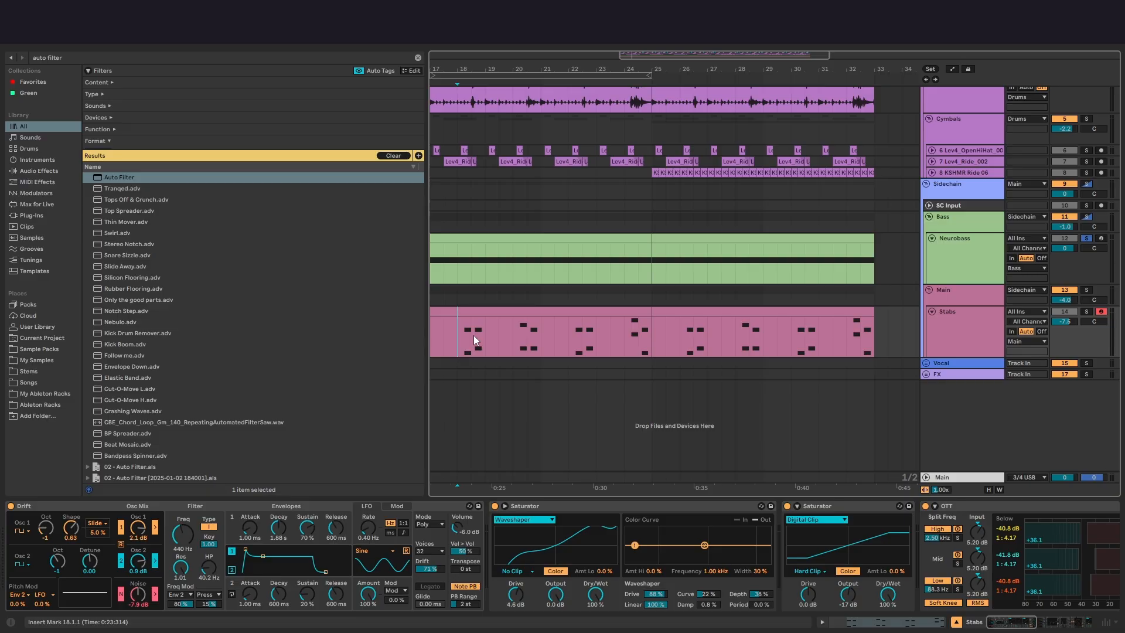
{"action": "key", "text": "space"}
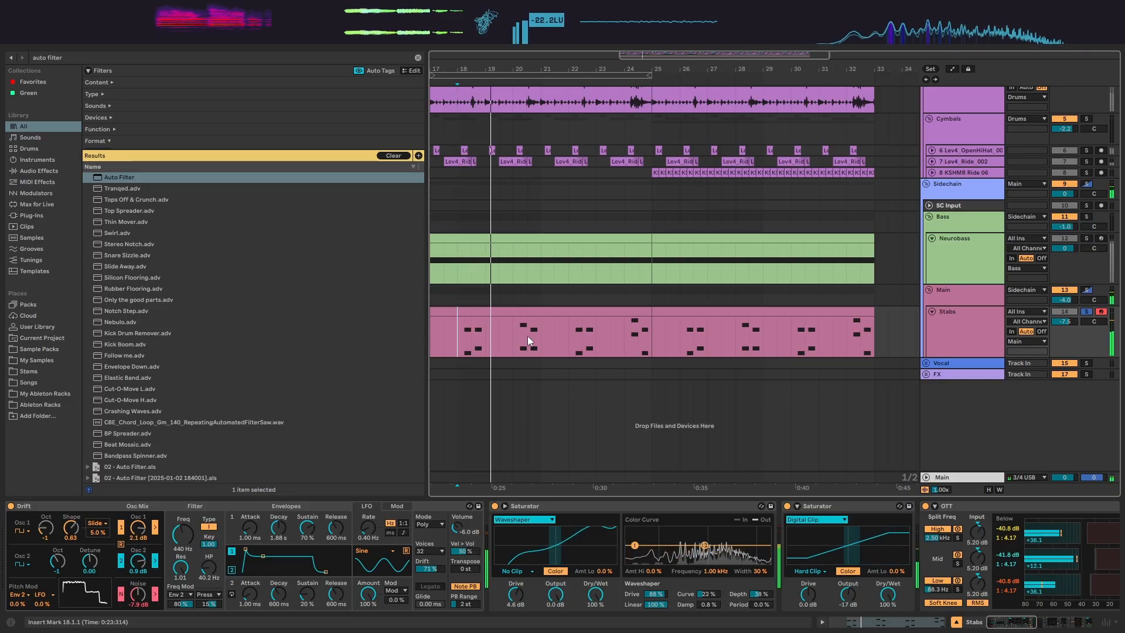
{"action": "mouse_move", "coordinate": [545, 336]}
{"action": "left_mouse_down"}
{"action": "mouse_move", "coordinate": [480, 335]}
{"action": "mouse_move", "coordinate": [529, 338]}
{"action": "left_mouse_up"}
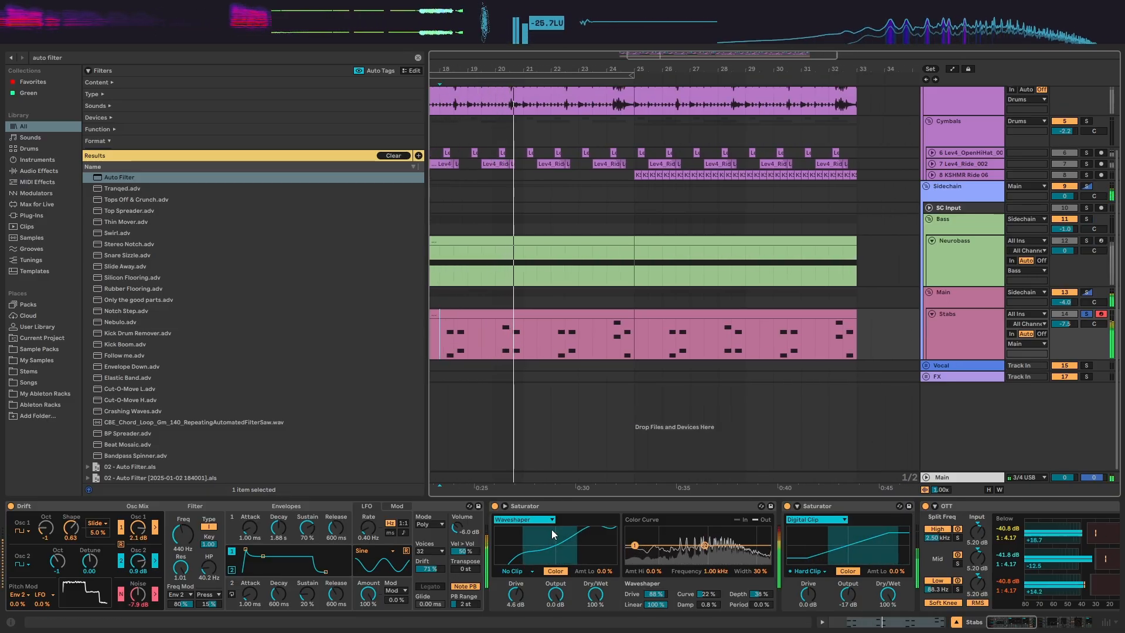
Step: Audition the stabs with the Auto Filter ahead of the Echo bypassed, and turn the filter back on
{"action": "scroll", "coordinate": [666, 553], "scroll_direction": "right", "scroll_amount": 6}
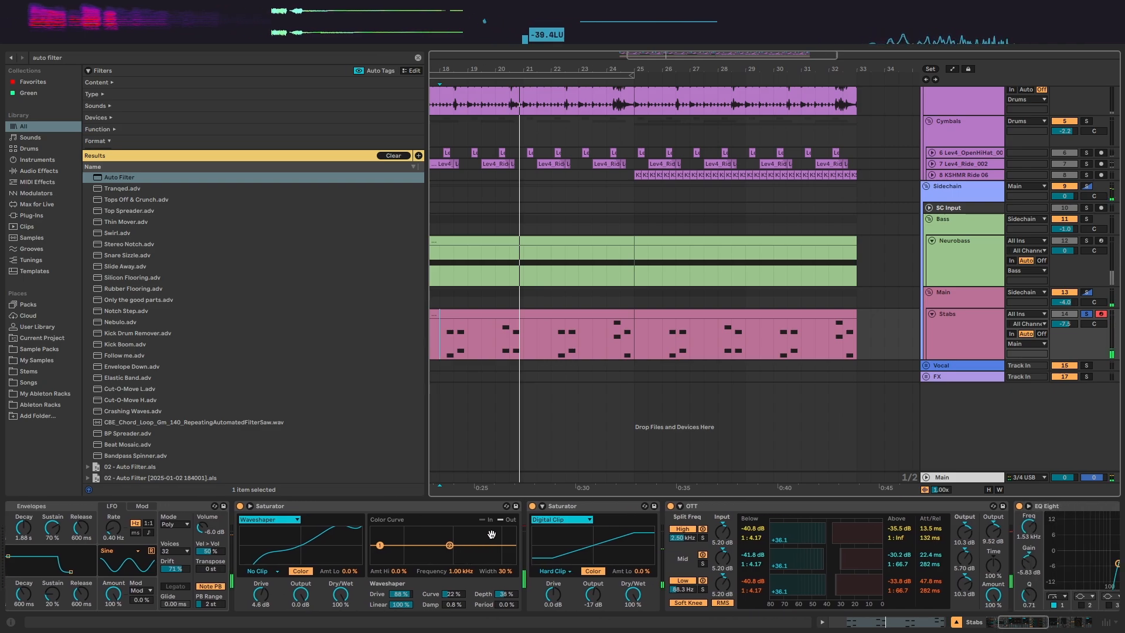
{"action": "scroll", "coordinate": [491, 533], "scroll_direction": "right", "scroll_amount": 20}
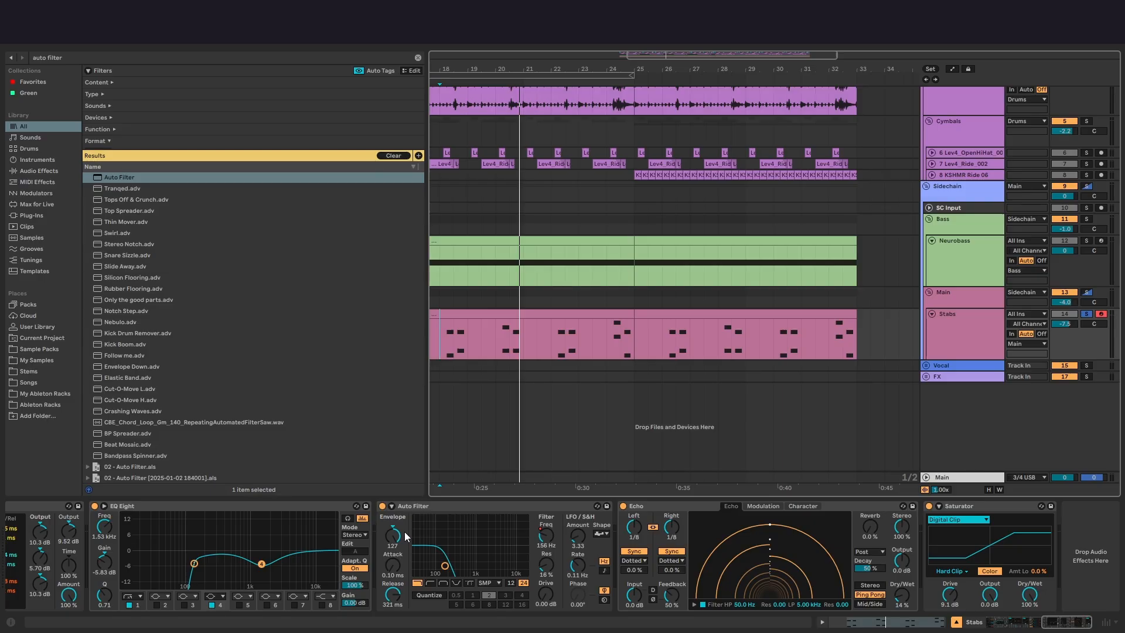
{"action": "scroll", "coordinate": [403, 531], "scroll_direction": "left", "scroll_amount": 5}
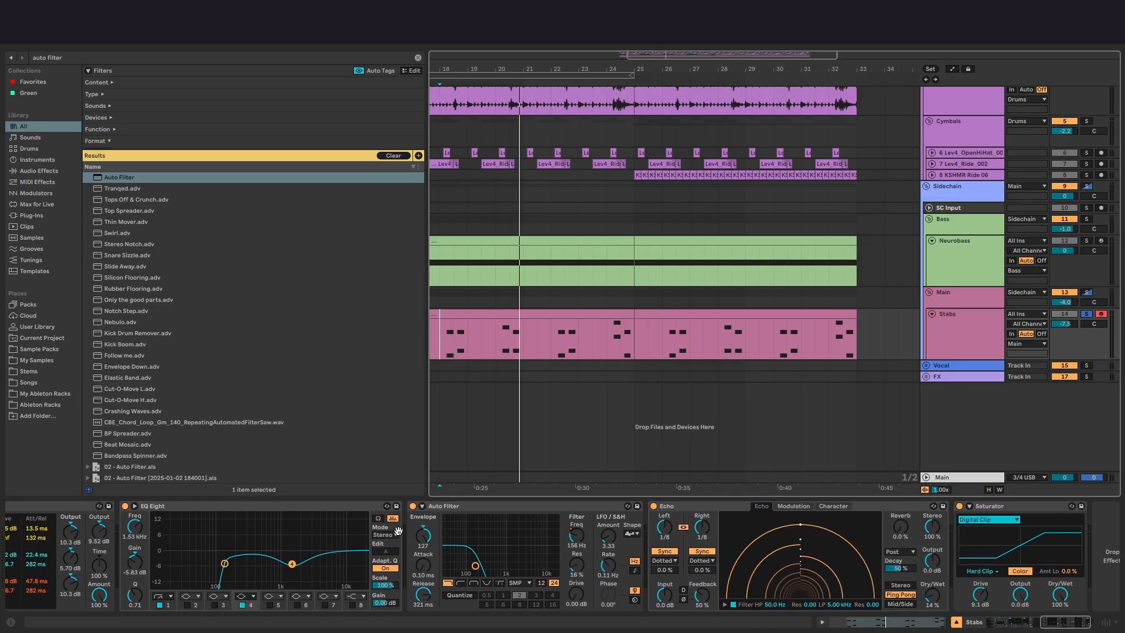
{"action": "scroll", "coordinate": [397, 532], "scroll_direction": "left", "scroll_amount": 5}
{"action": "scroll", "coordinate": [489, 535], "scroll_direction": "right", "scroll_amount": 6}
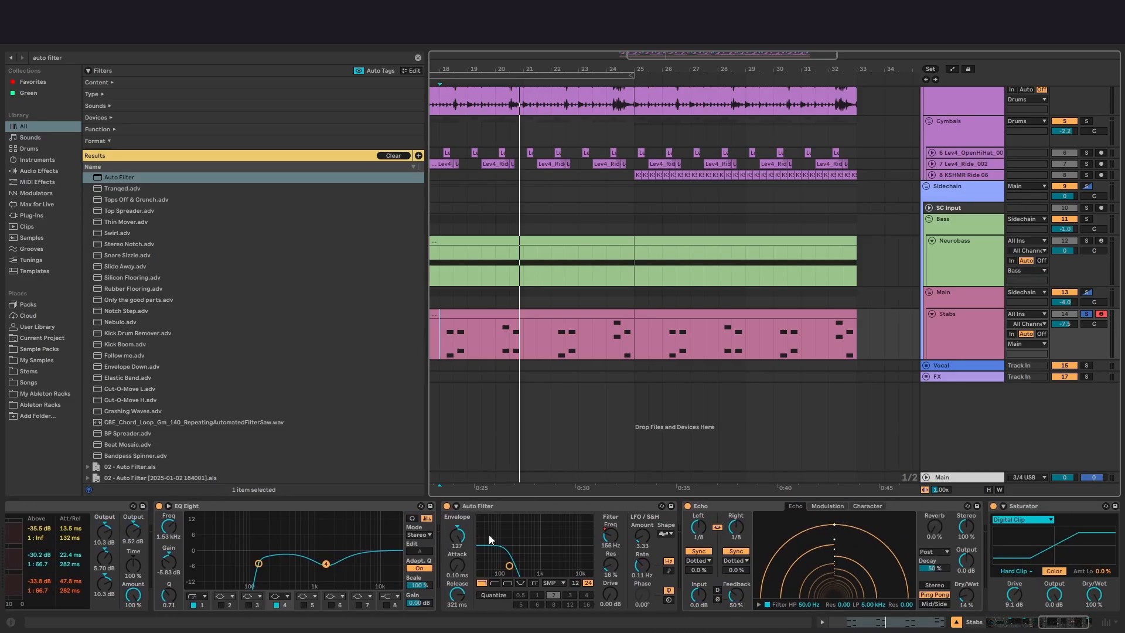
{"action": "left_click", "coordinate": [383, 505]}
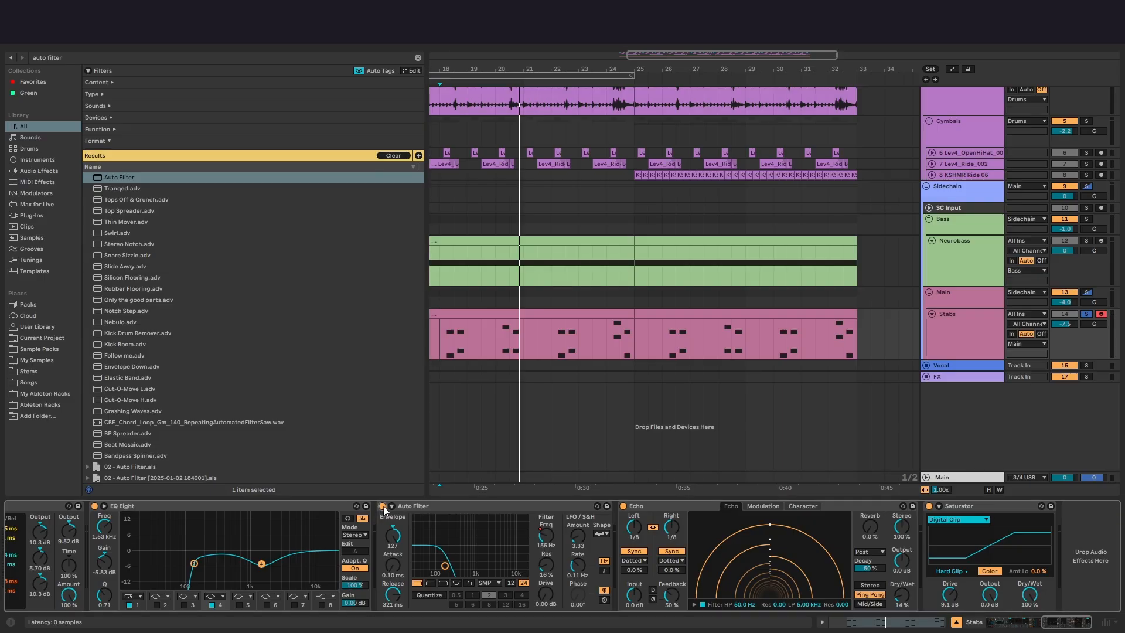
{"action": "key", "text": "space"}
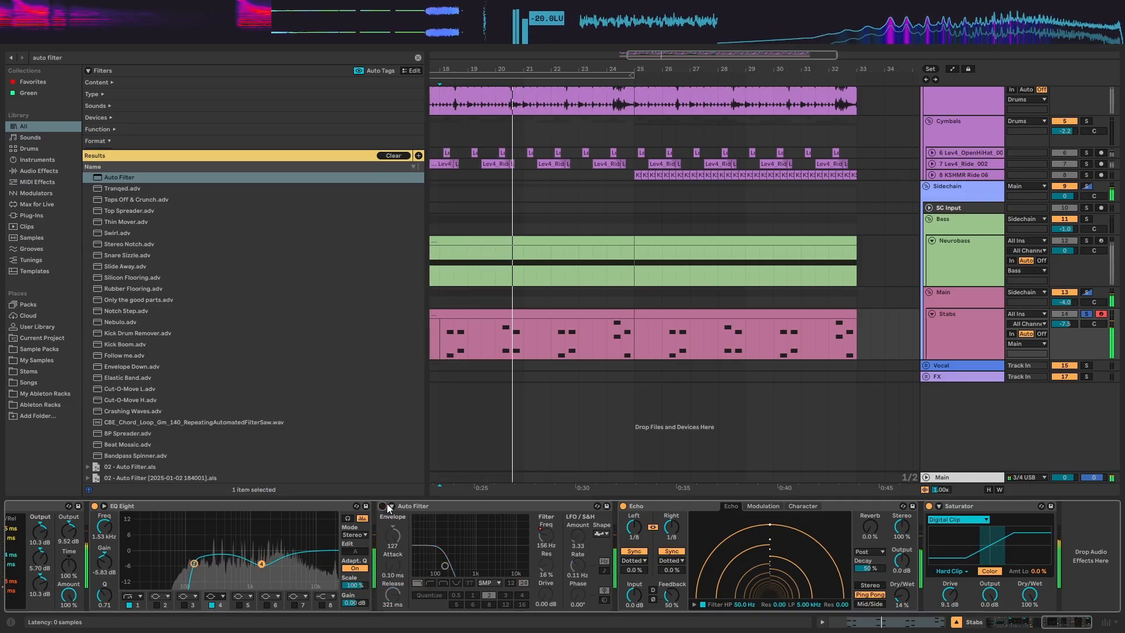
{"action": "left_click", "coordinate": [383, 505]}
{"action": "key", "text": "space"}
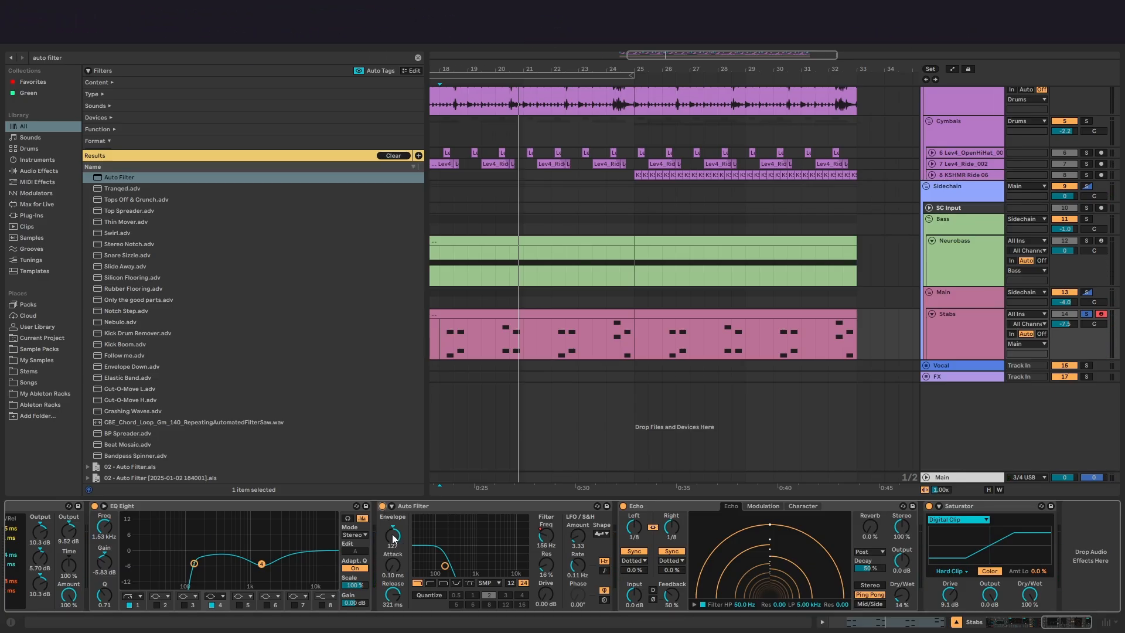
Step: Audition the stabs with the Auto Filter's Envelope amount reset to 0, and restore the amount to 127
{"action": "double_click", "coordinate": [393, 537]}
{"action": "key", "text": "space"}
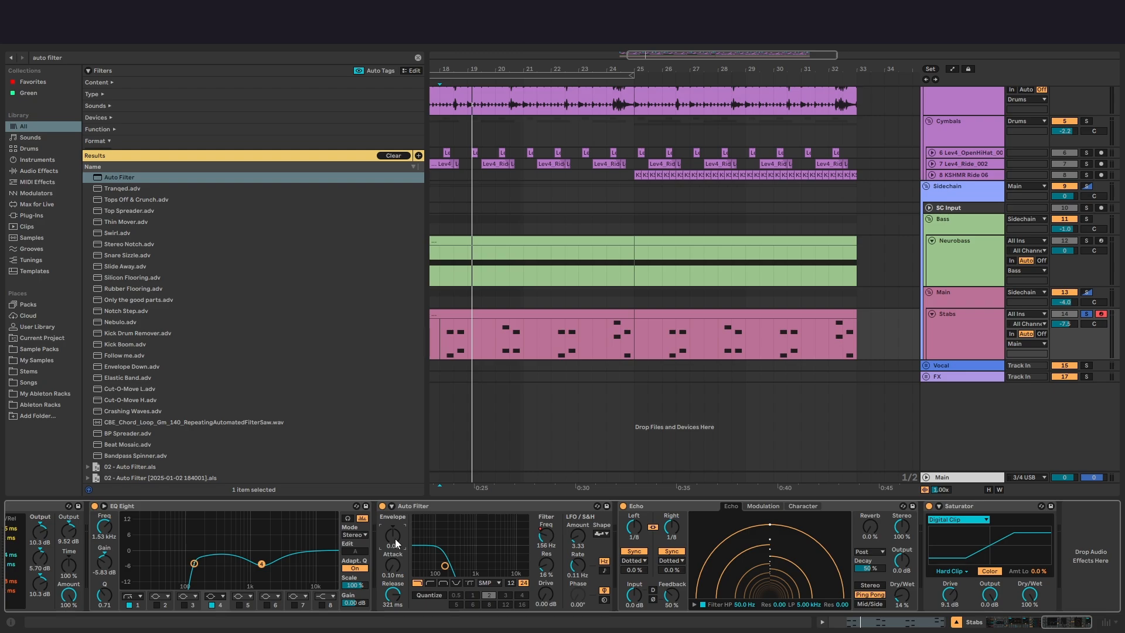
{"action": "left_click_drag", "start_coordinate": [395, 539], "coordinate": [394, 480]}
{"action": "key", "text": "space"}
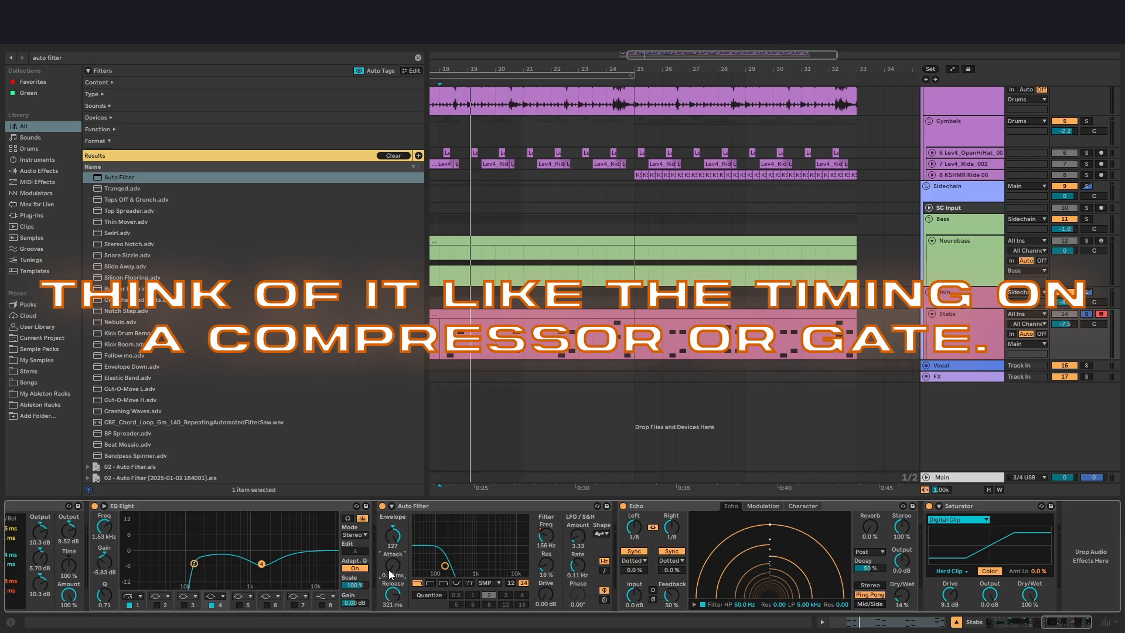
{"action": "key", "text": "space"}
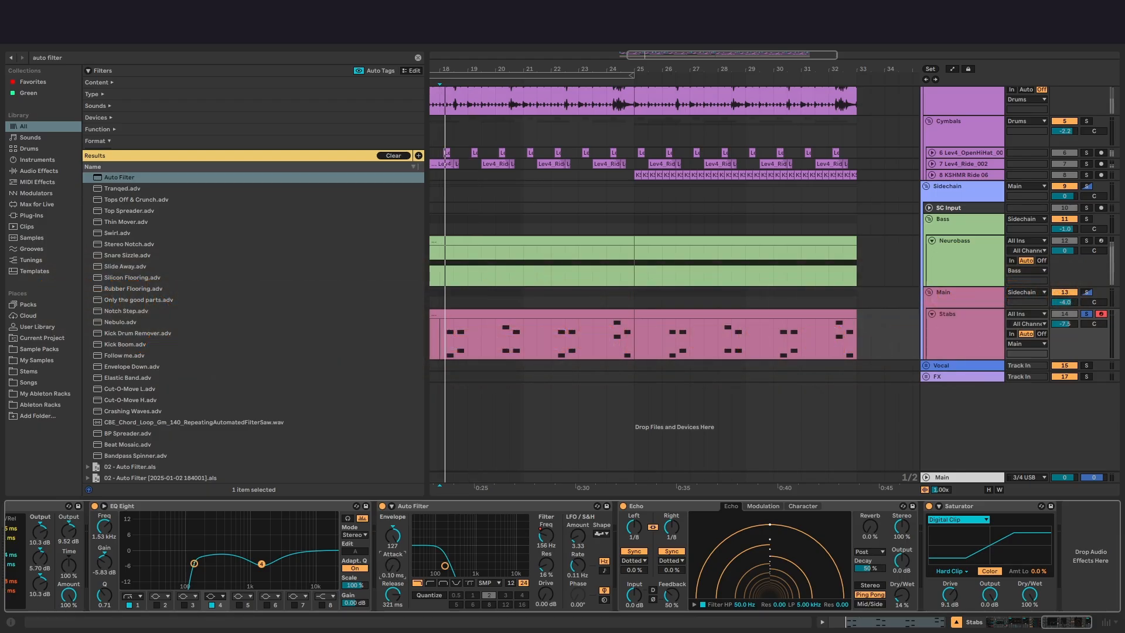
Step: Audition the stabs with shorter Auto Filter envelope settings, trying Release at 0.10 ms and Attack 9.12 ms with Release 22.3 ms
{"action": "left_click_drag", "start_coordinate": [392, 570], "coordinate": [392, 544]}
{"action": "left_click_drag", "start_coordinate": [392, 593], "coordinate": [392, 630]}
{"action": "key", "text": "space"}
{"action": "left_click_drag", "start_coordinate": [391, 567], "coordinate": [396, 609]}
{"action": "key", "text": "space"}
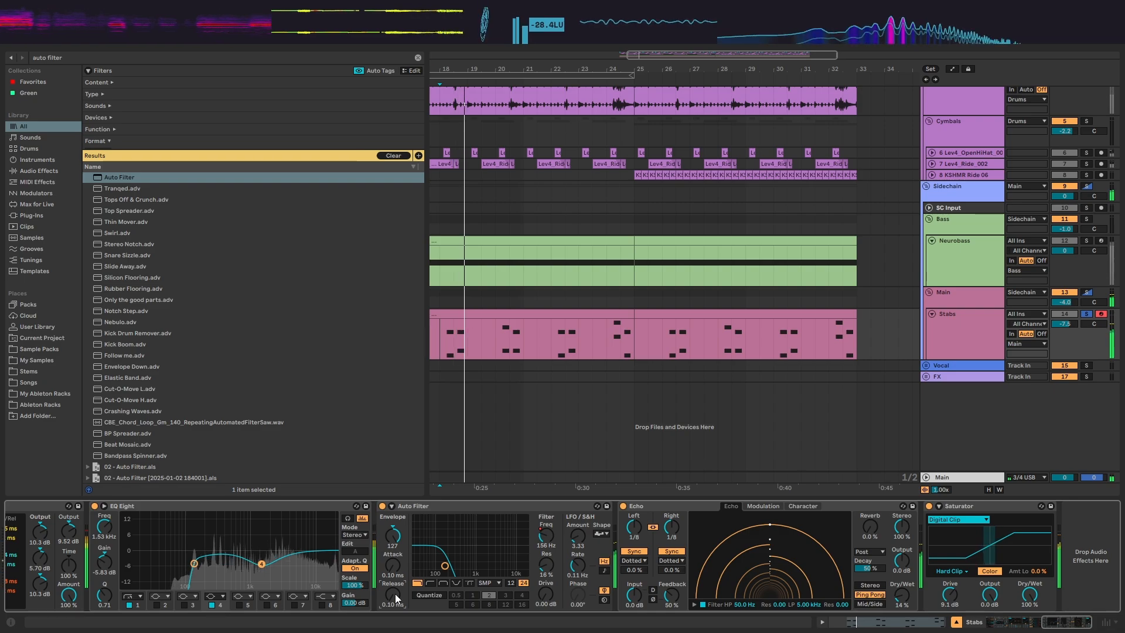
{"action": "key", "text": "space"}
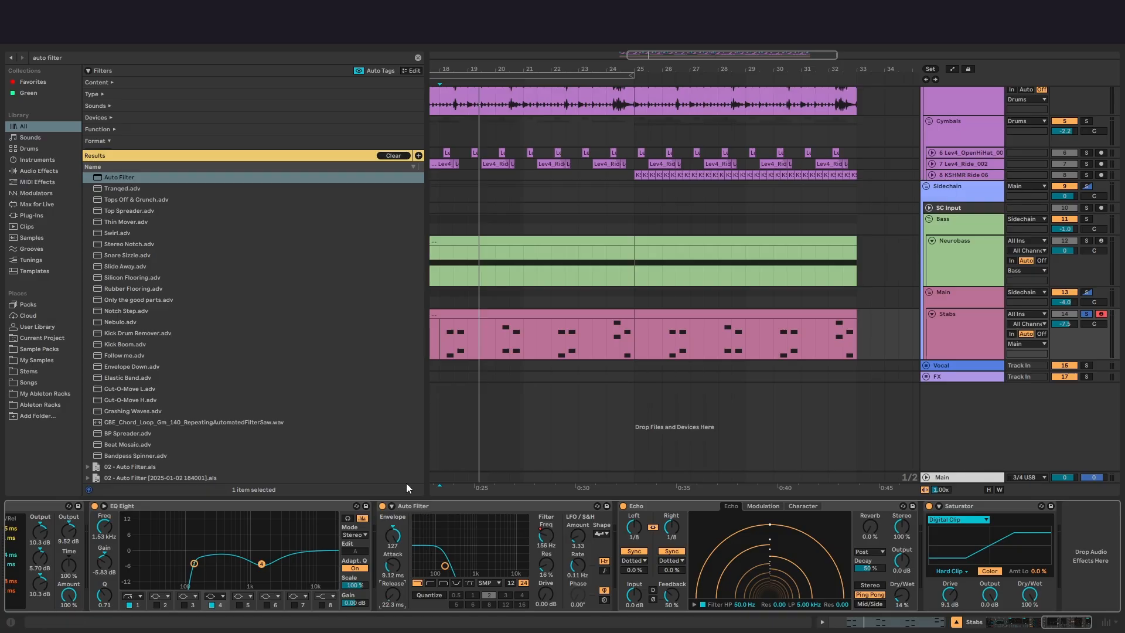
Step: Restore the filter envelope to Attack 0.10 ms and Release 321 ms, unsolo the Stabs, and play the full mix from bar 18
{"action": "left_click", "coordinate": [444, 483]}
{"action": "key", "text": "space"}
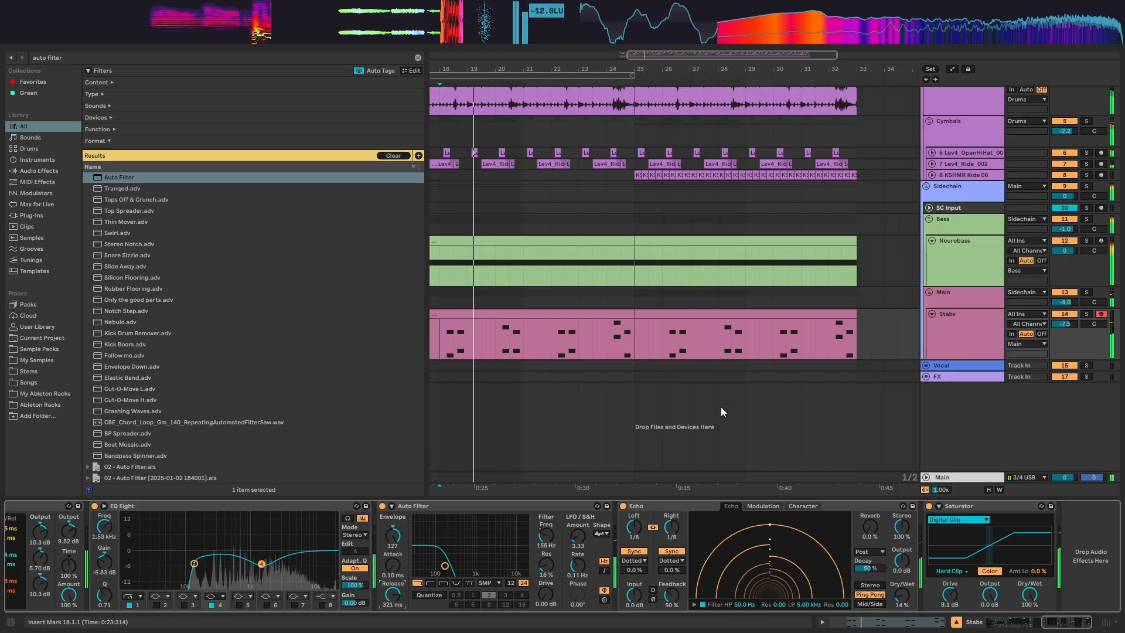
{"action": "scroll", "coordinate": [698, 374], "scroll_direction": "up", "scroll_amount": 4}
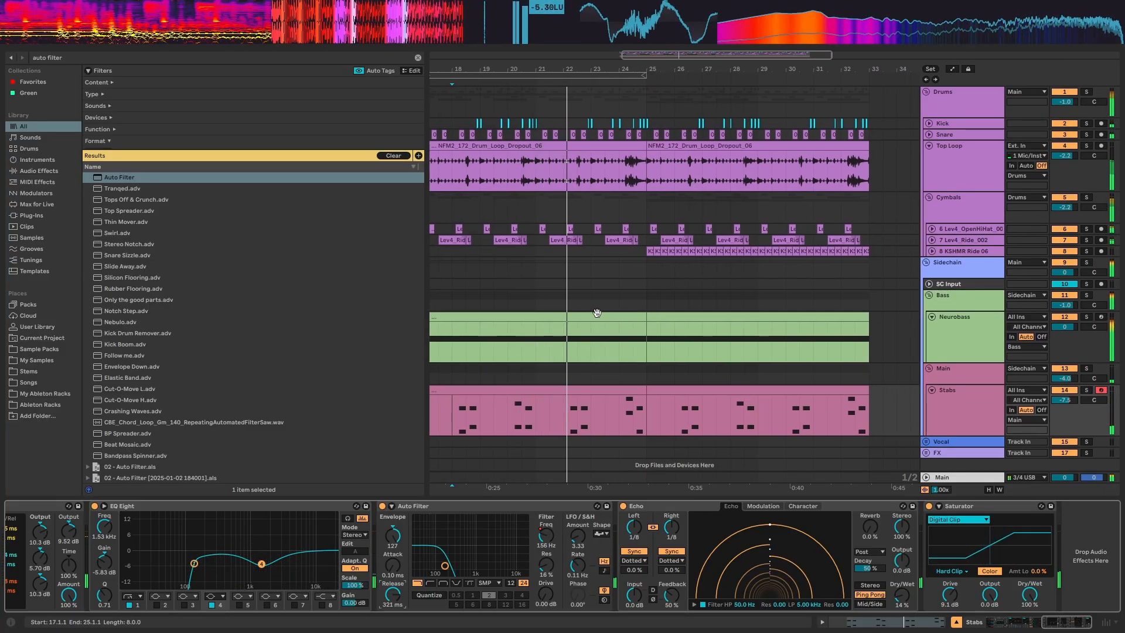
{"action": "key", "text": "space"}
{"action": "left_click_drag", "start_coordinate": [577, 287], "coordinate": [644, 294]}
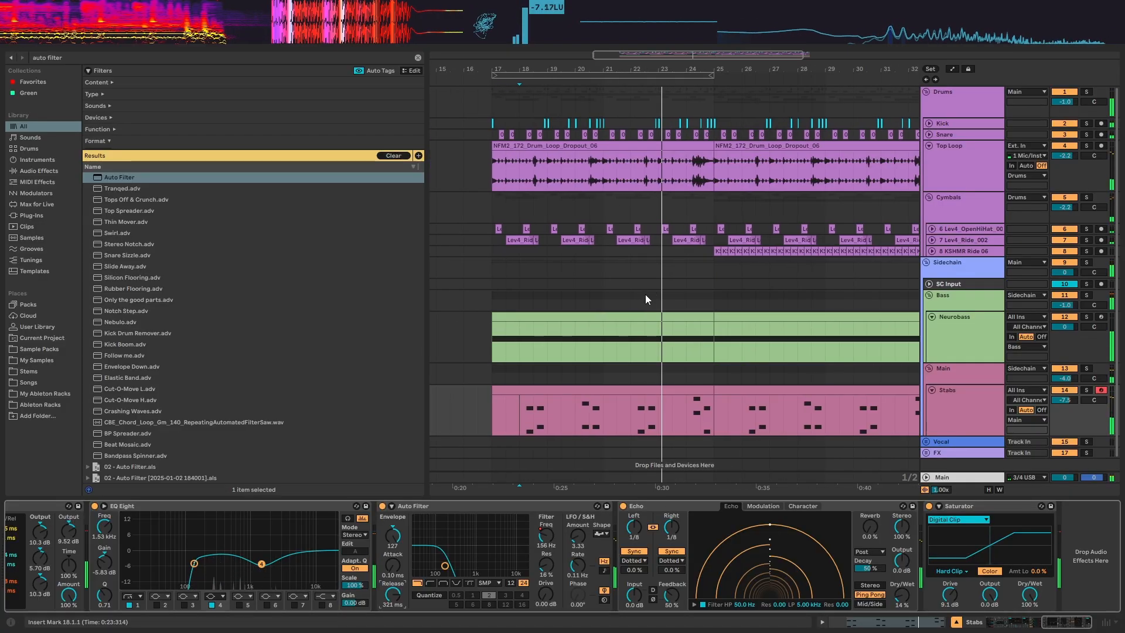
Step: Solo the Cymbals group and play it from bar 17 to hear its Auto Filter and Chorus-Ensemble
{"action": "left_click", "coordinate": [988, 207]}
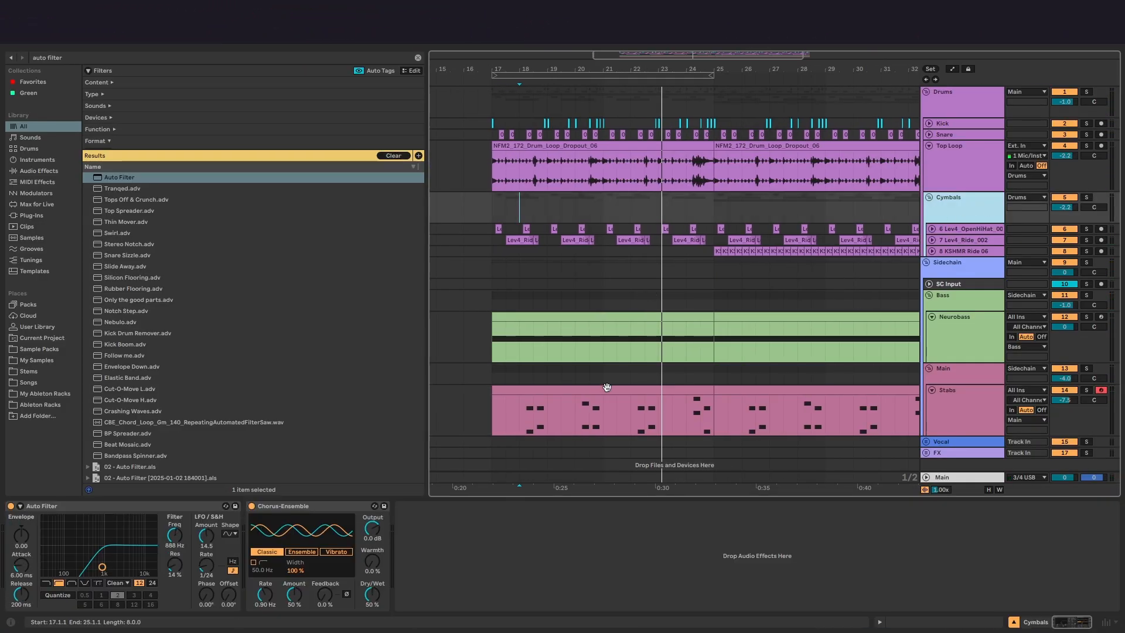
{"action": "left_click", "coordinate": [497, 206]}
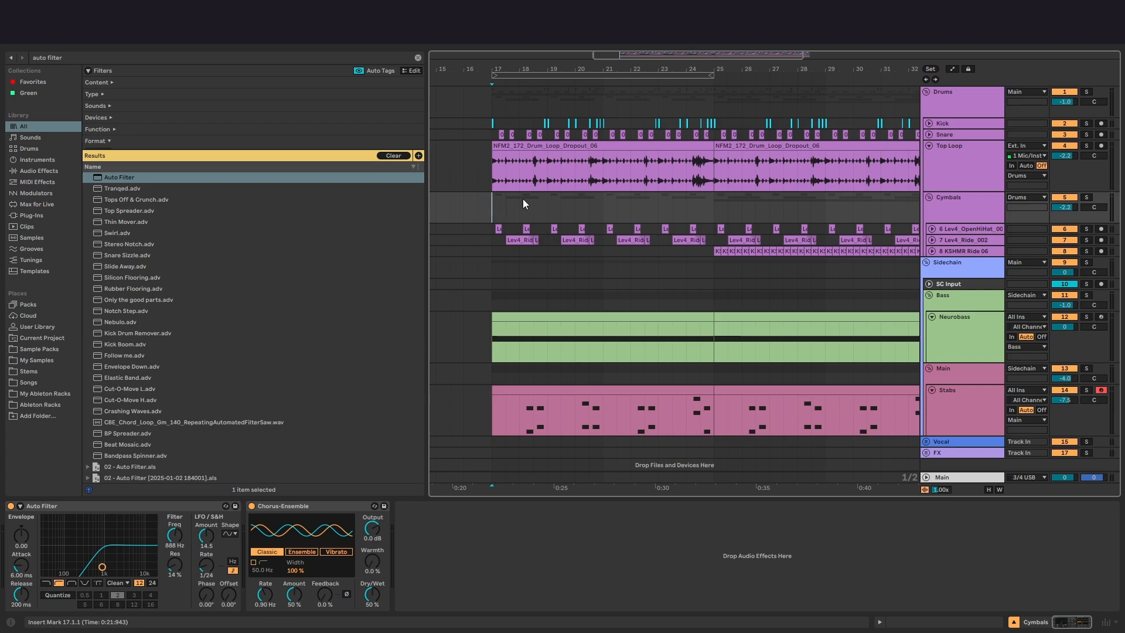
{"action": "left_click", "coordinate": [968, 202]}
{"action": "key", "text": "s"}
{"action": "key", "text": "space"}
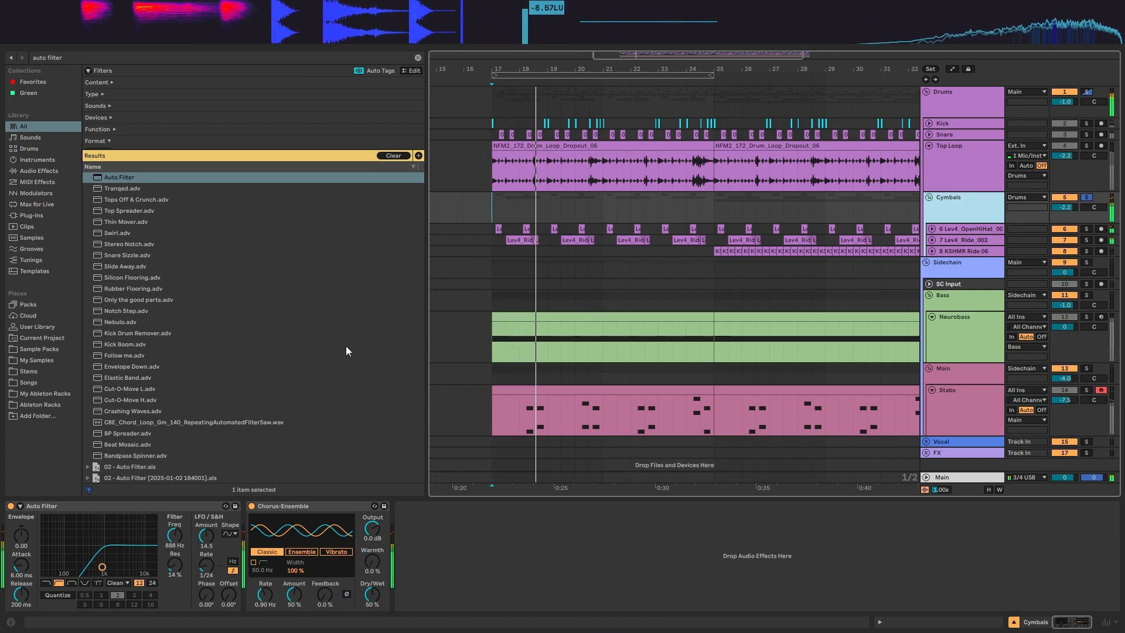
{"action": "key", "text": "space"}
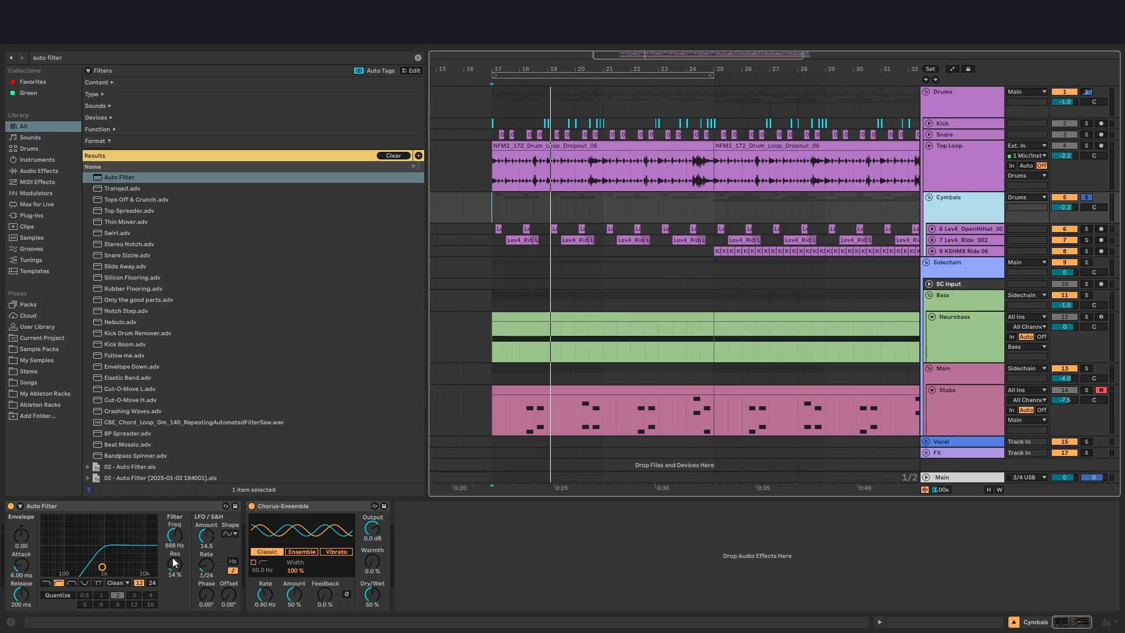
Step: Audition the soloed cymbals with their Auto Filter bypassed, and turn the filter back on during playback
{"action": "left_click", "coordinate": [11, 507]}
{"action": "key", "text": "space"}
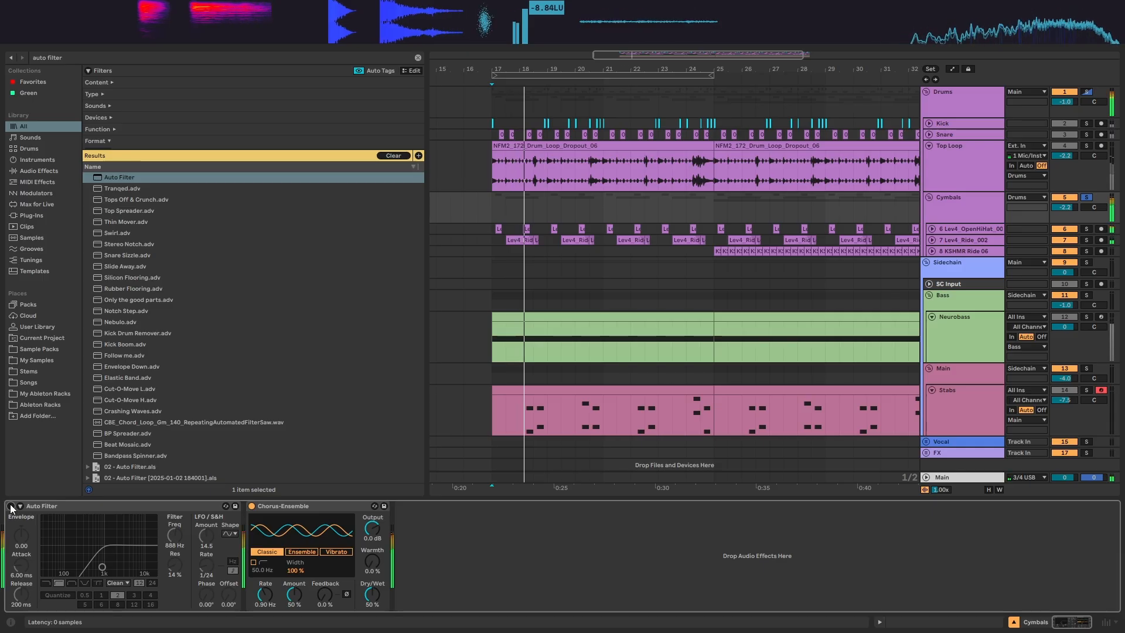
{"action": "left_click", "coordinate": [11, 507]}
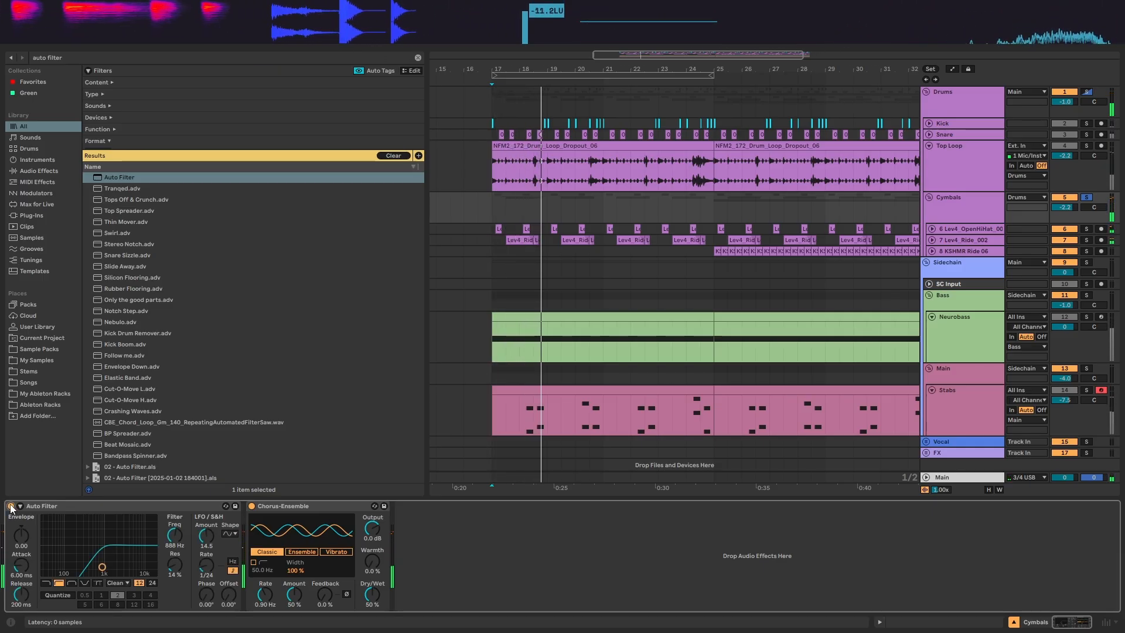
{"action": "key", "text": "space"}
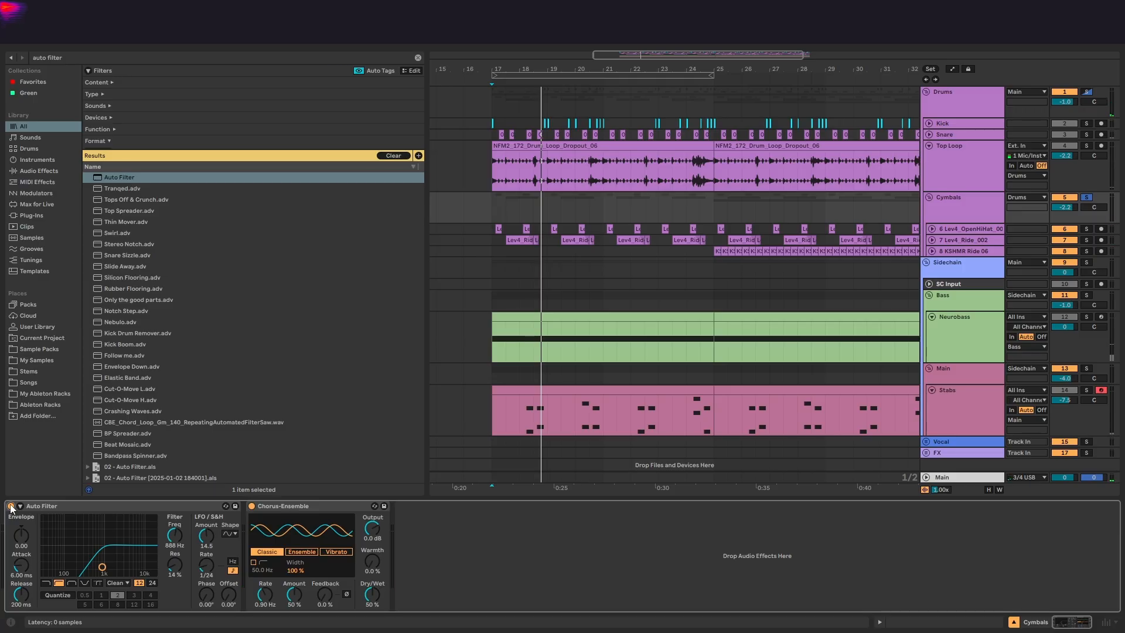
Step: Unsolo the Cymbals group and compare the full mix from bar 17 with the cymbals' Auto Filter bypassed and re-enabled
{"action": "left_click", "coordinate": [11, 506]}
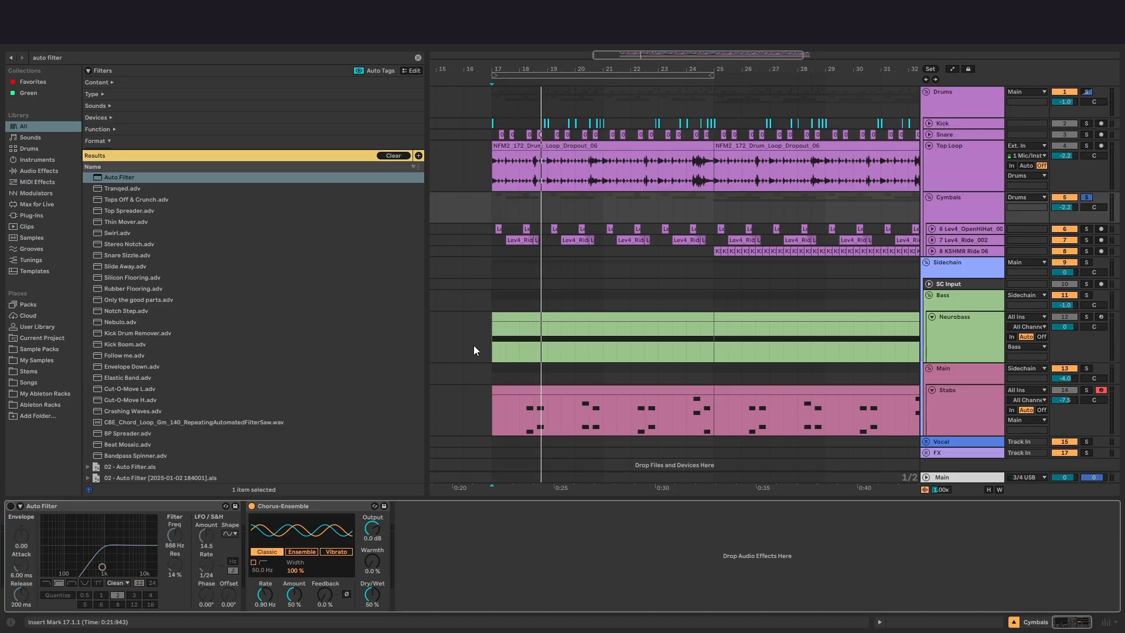
{"action": "key", "text": "space"}
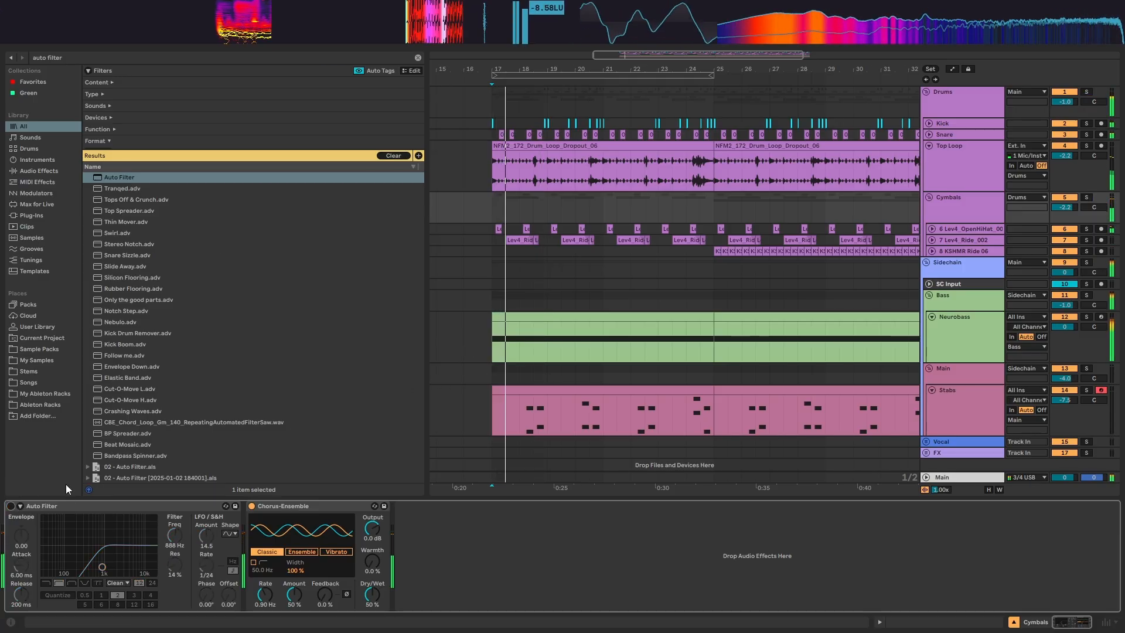
{"action": "left_click", "coordinate": [11, 506]}
{"action": "key", "text": "space"}
{"action": "key", "text": "space"}
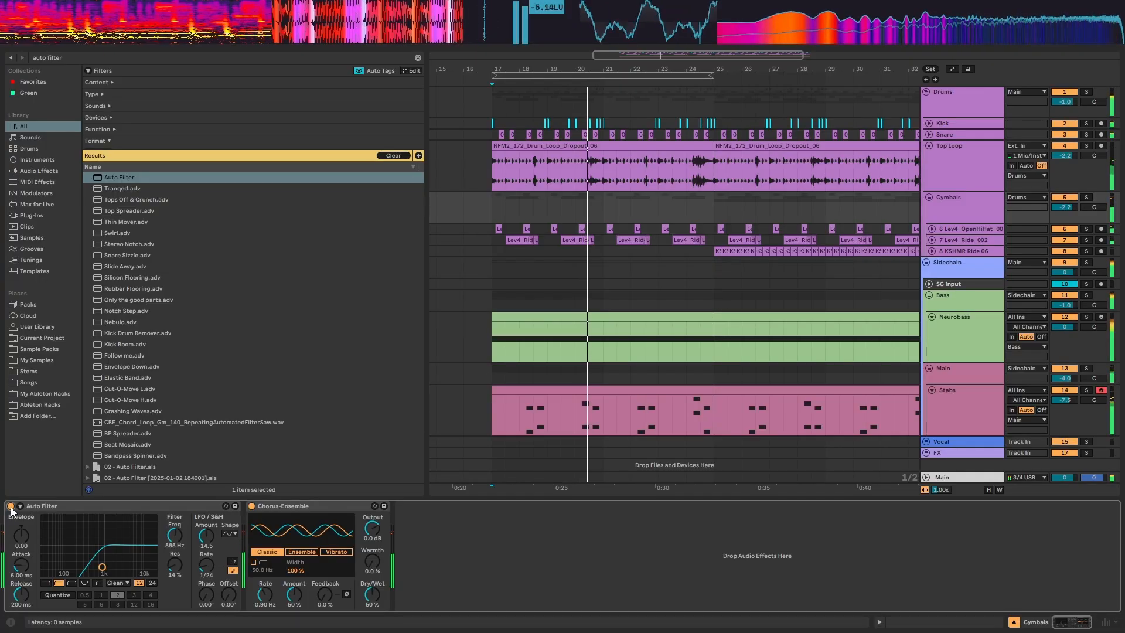
{"action": "key", "text": "space"}
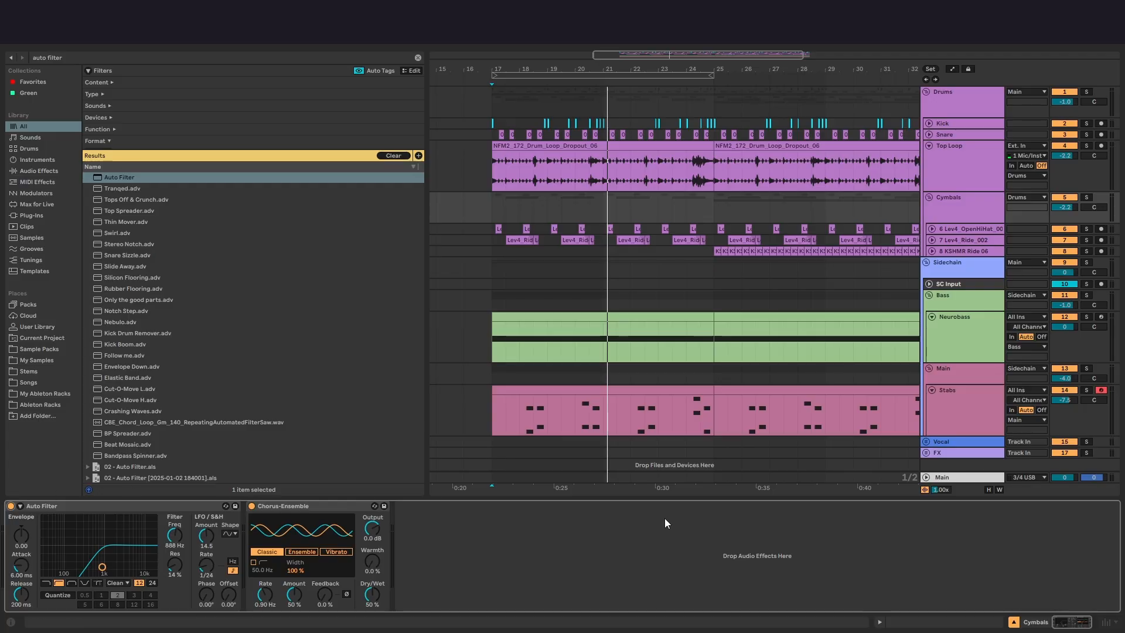
{"action": "scroll", "coordinate": [709, 339], "scroll_direction": "right", "scroll_amount": 3}
{"action": "scroll", "coordinate": [709, 340], "scroll_direction": "down", "scroll_amount": 1}
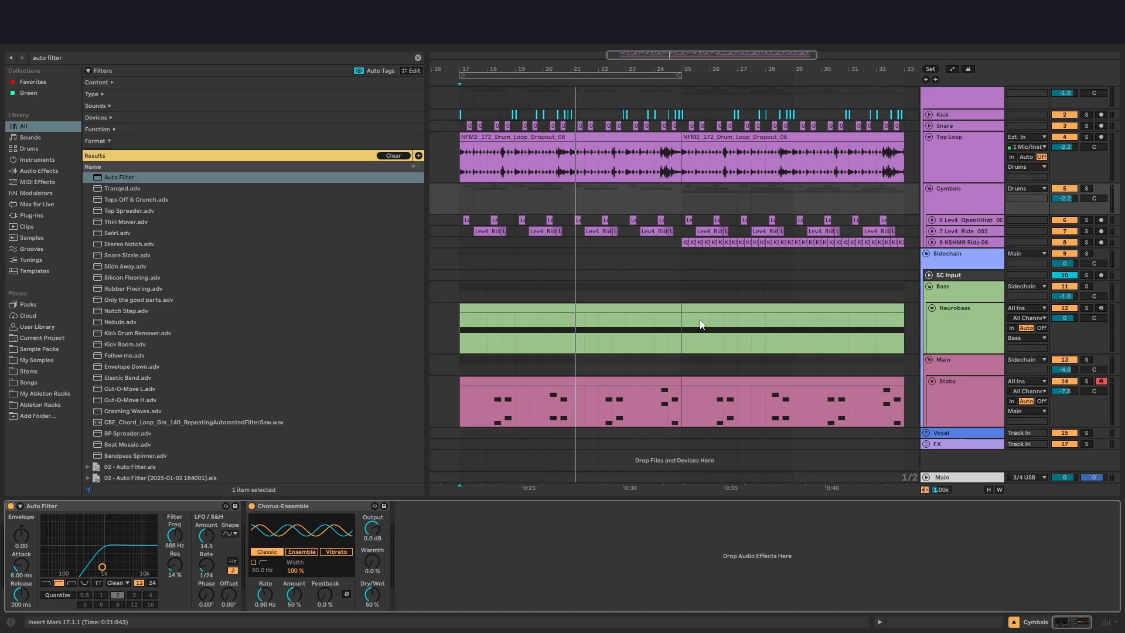